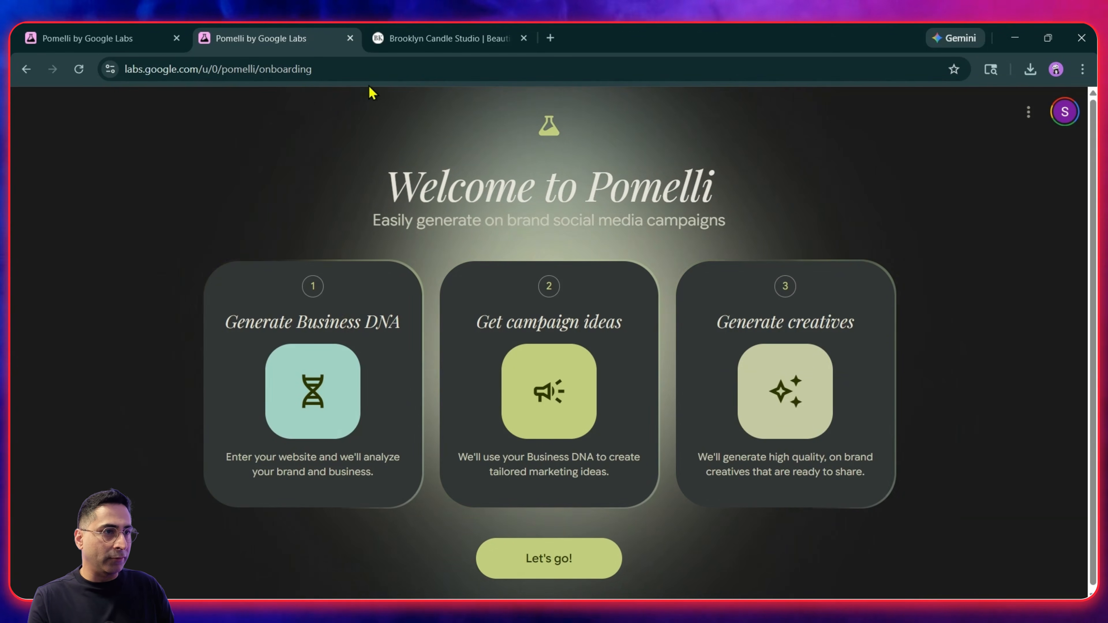
{"action": "left_click", "coordinate": [434, 40]}
{"action": "left_click", "coordinate": [340, 70]}
{"action": "key", "text": "ctrl+c"}
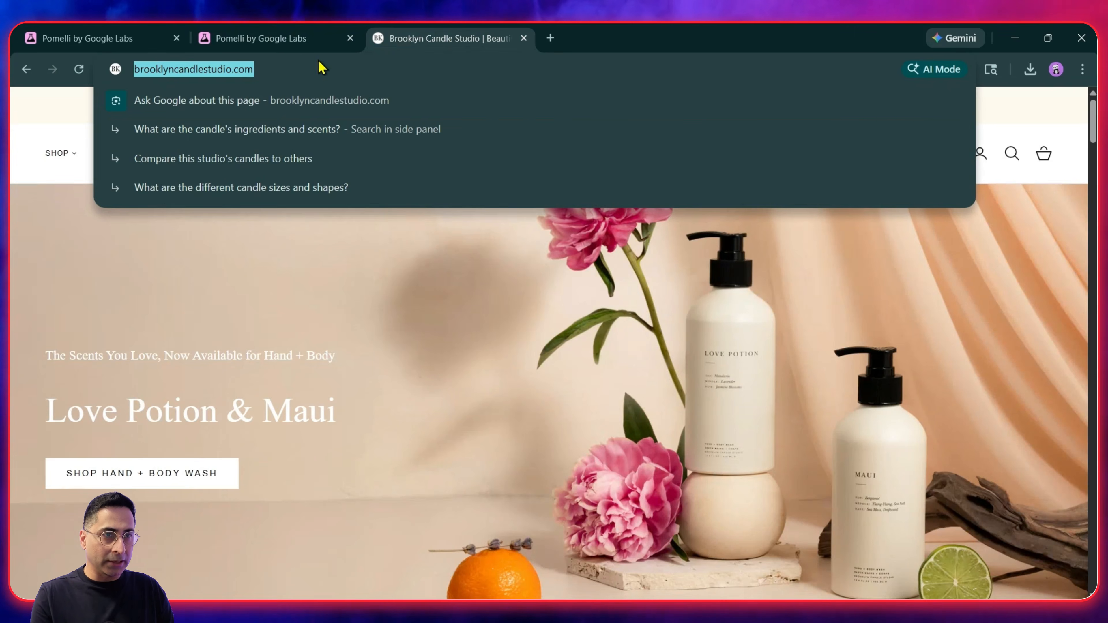
{"action": "left_click", "coordinate": [292, 40]}
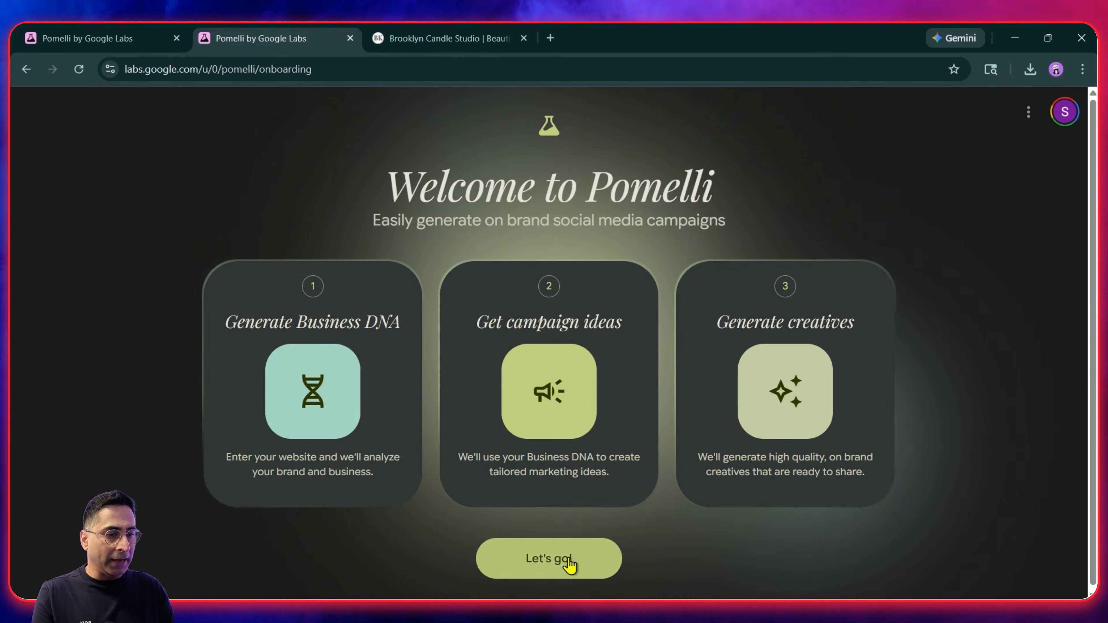
{"action": "left_click", "coordinate": [569, 565]}
{"action": "left_click", "coordinate": [485, 364]}
{"action": "key", "text": "ctrl+v"}
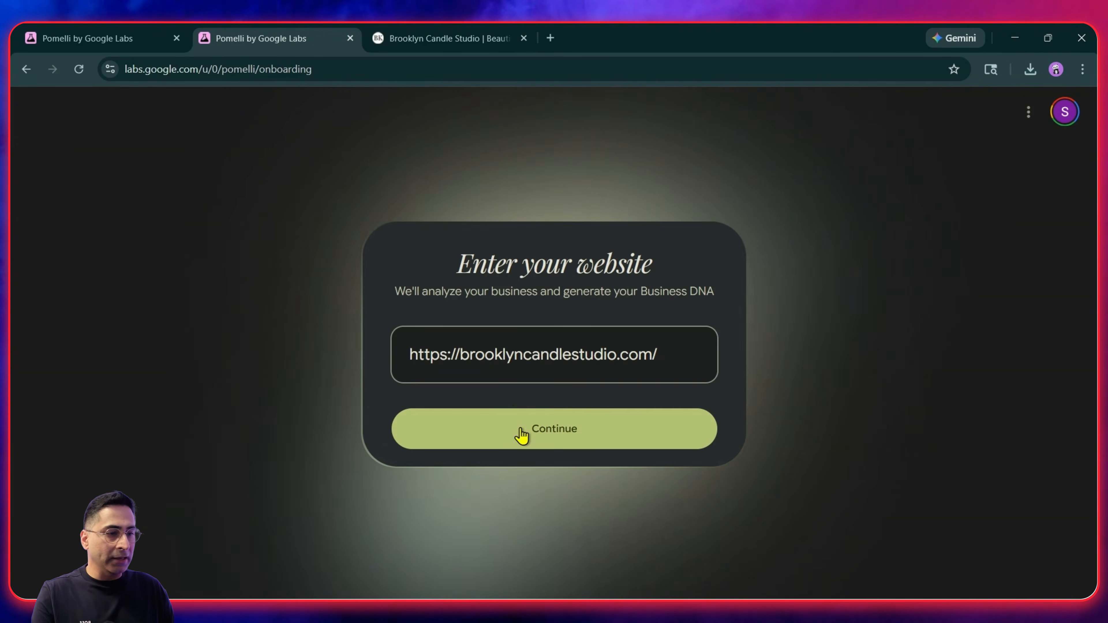
{"action": "left_click", "coordinate": [521, 435]}
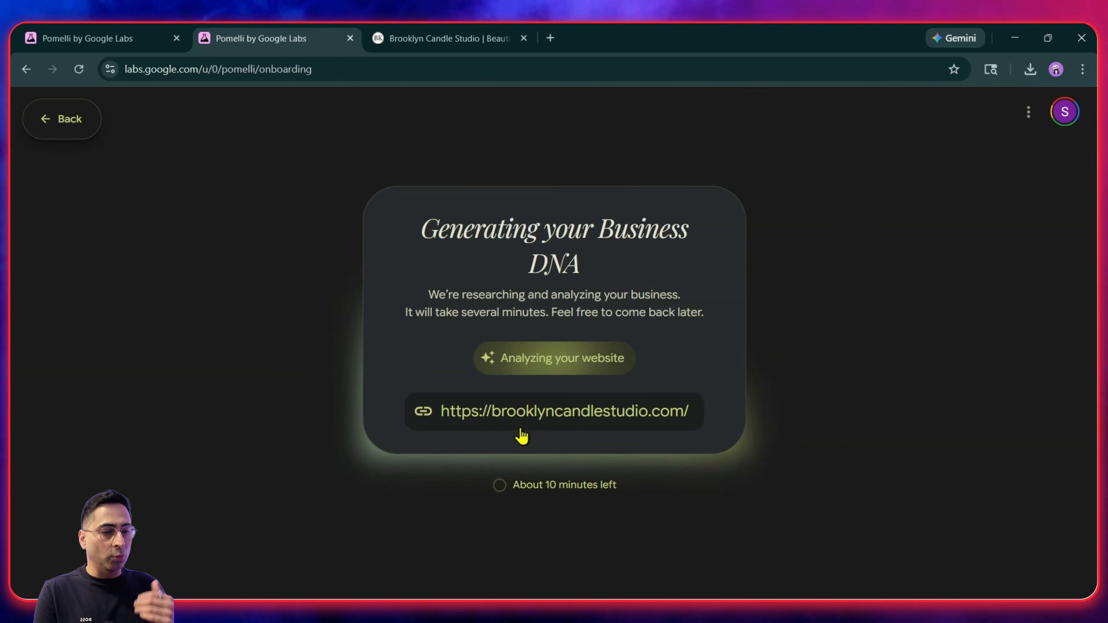
{"action": "key", "text": "ctrl+minus"}
{"action": "key", "text": "ctrl+minus"}
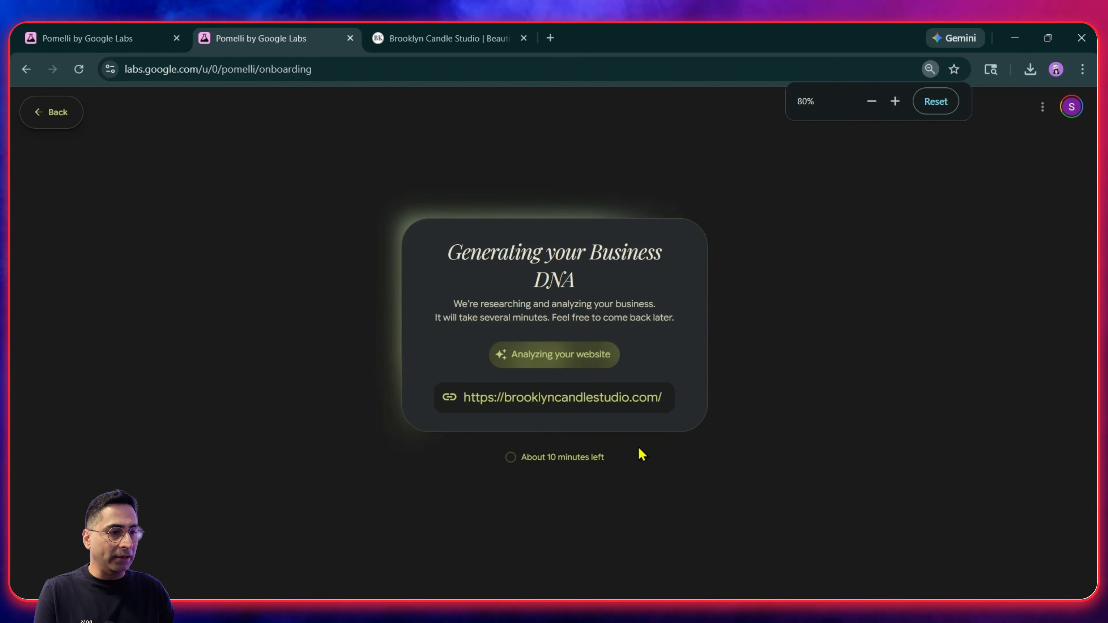
{"action": "left_click", "coordinate": [440, 38]}
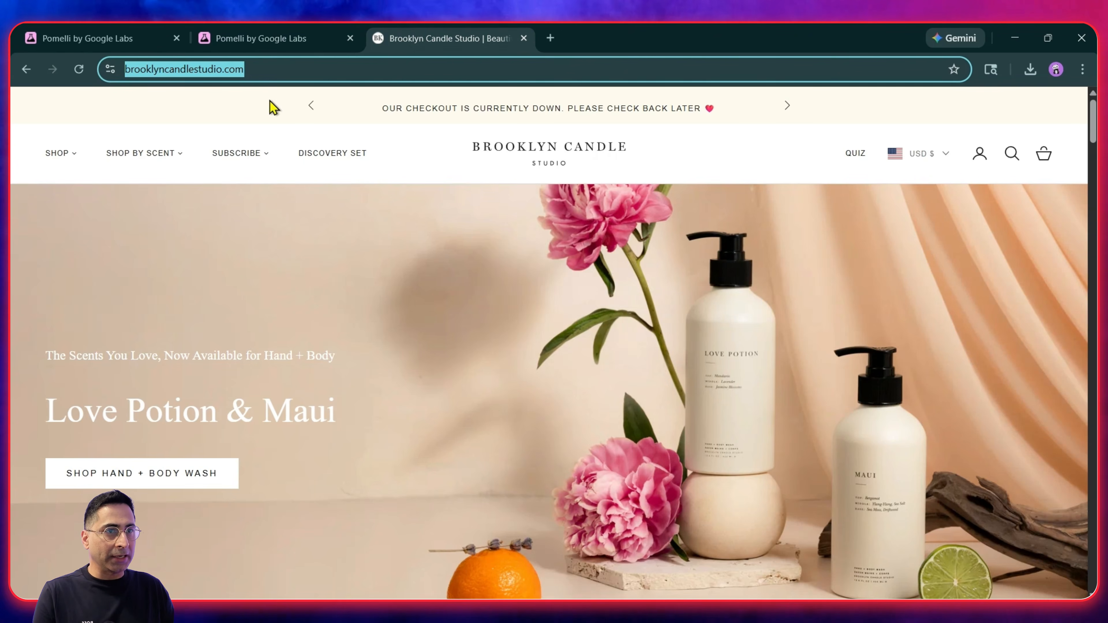
{"action": "left_click", "coordinate": [266, 39]}
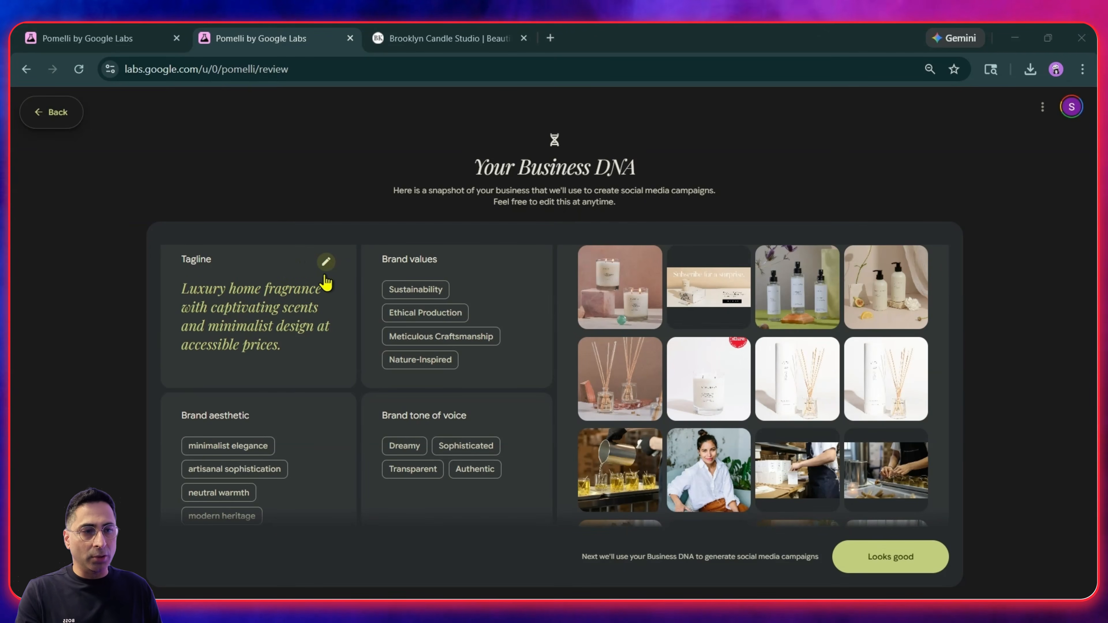
- Review the Business DNA's brand attributes, business overview and images, approve it, and dismiss the Photoshoot feature promotion
{"action": "scroll", "coordinate": [355, 378], "scroll_direction": "down", "scroll_amount": 2}
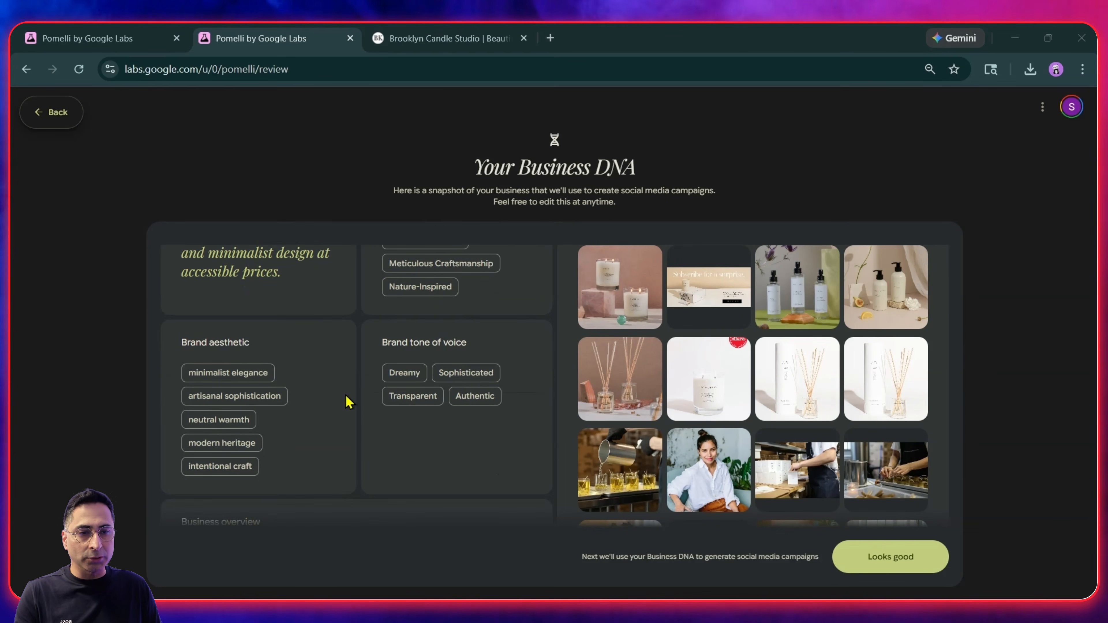
{"action": "scroll", "coordinate": [432, 408], "scroll_direction": "down", "scroll_amount": 3}
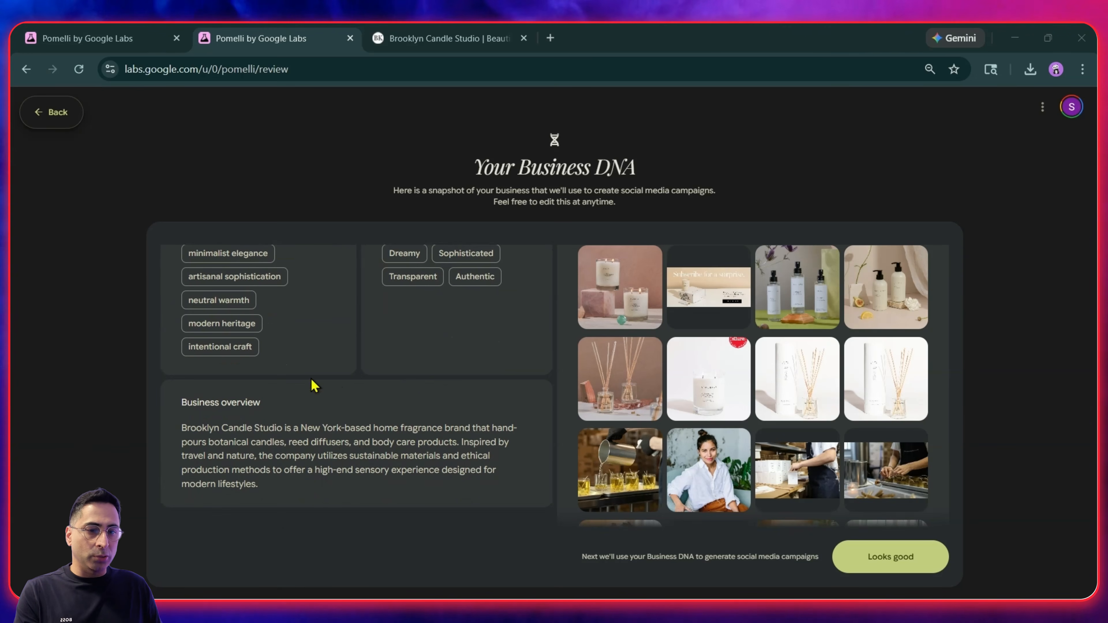
{"action": "scroll", "coordinate": [676, 352], "scroll_direction": "up", "scroll_amount": 10}
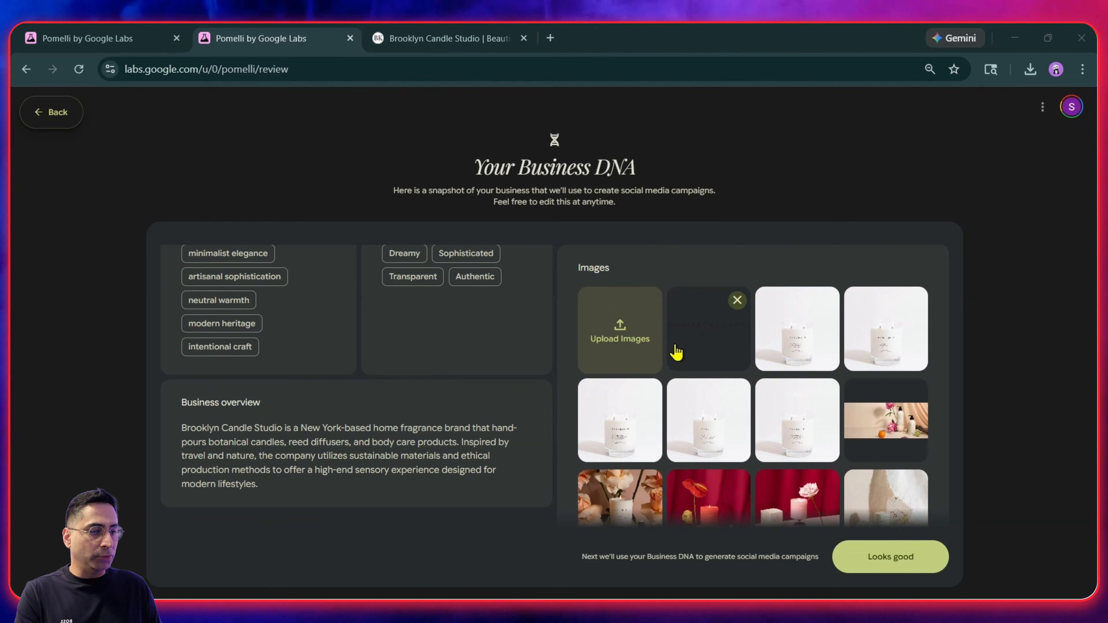
{"action": "scroll", "coordinate": [737, 404], "scroll_direction": "down", "scroll_amount": 5}
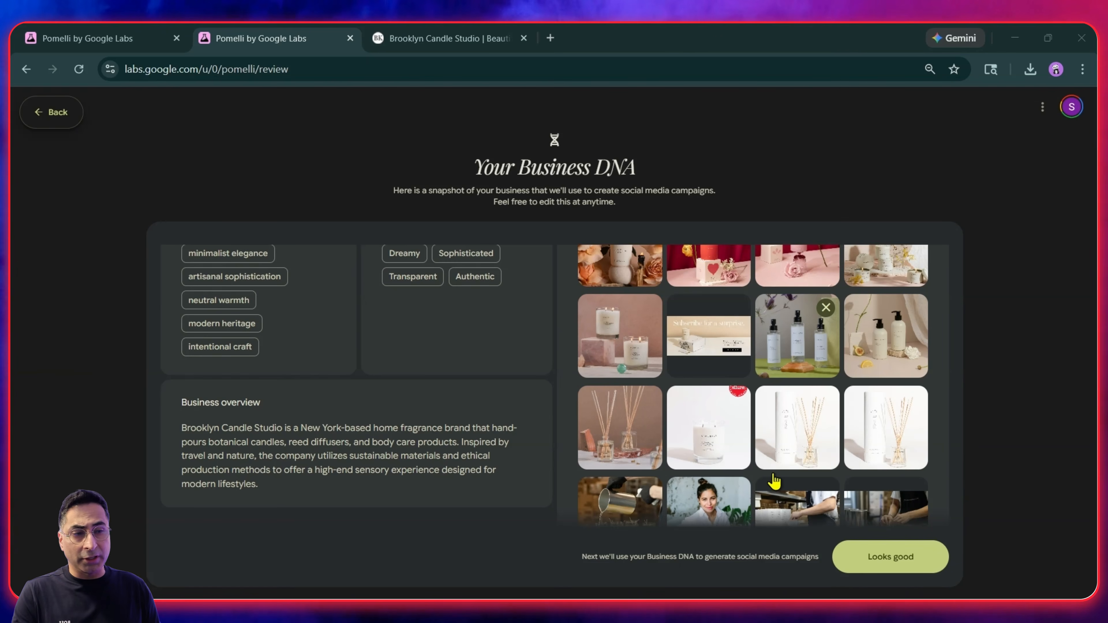
{"action": "scroll", "coordinate": [774, 480], "scroll_direction": "down", "scroll_amount": 5}
{"action": "left_click", "coordinate": [929, 568]}
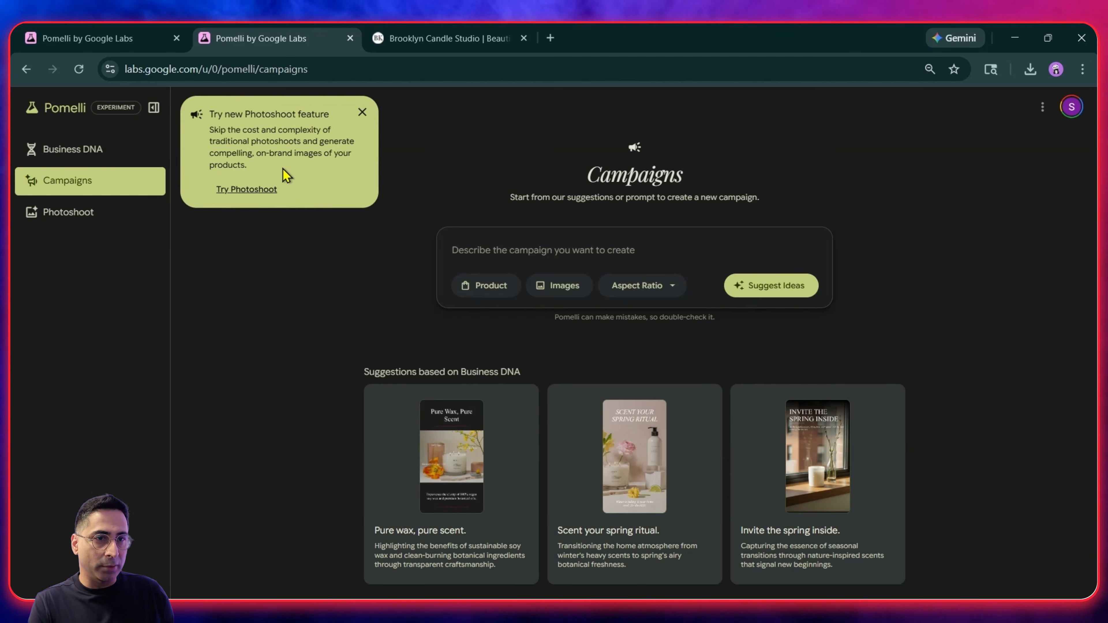
{"action": "left_click", "coordinate": [362, 113]}
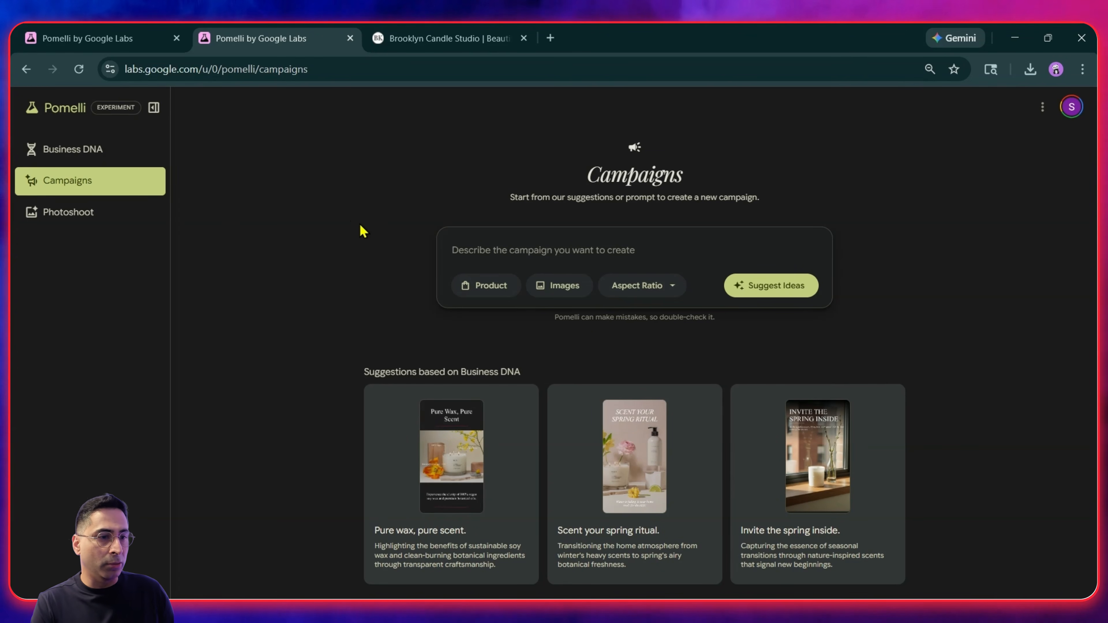
{"action": "key", "text": "ctrl+plus"}
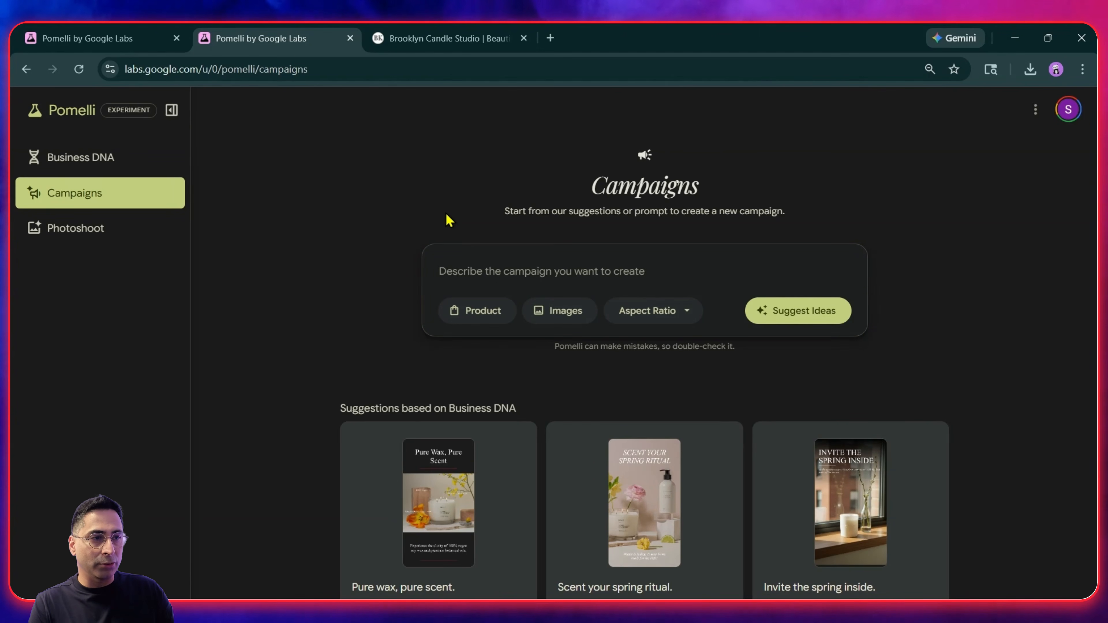
- Examine the campaign prompt's product URL and aspect ratio options without choosing any
{"action": "left_click", "coordinate": [493, 262]}
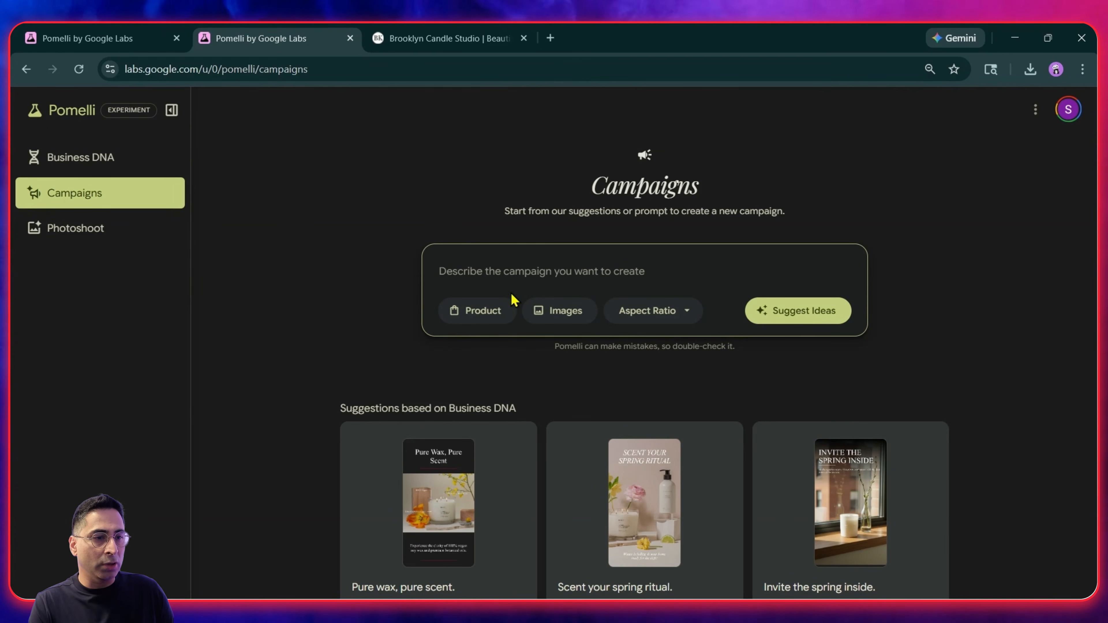
{"action": "left_click", "coordinate": [497, 320]}
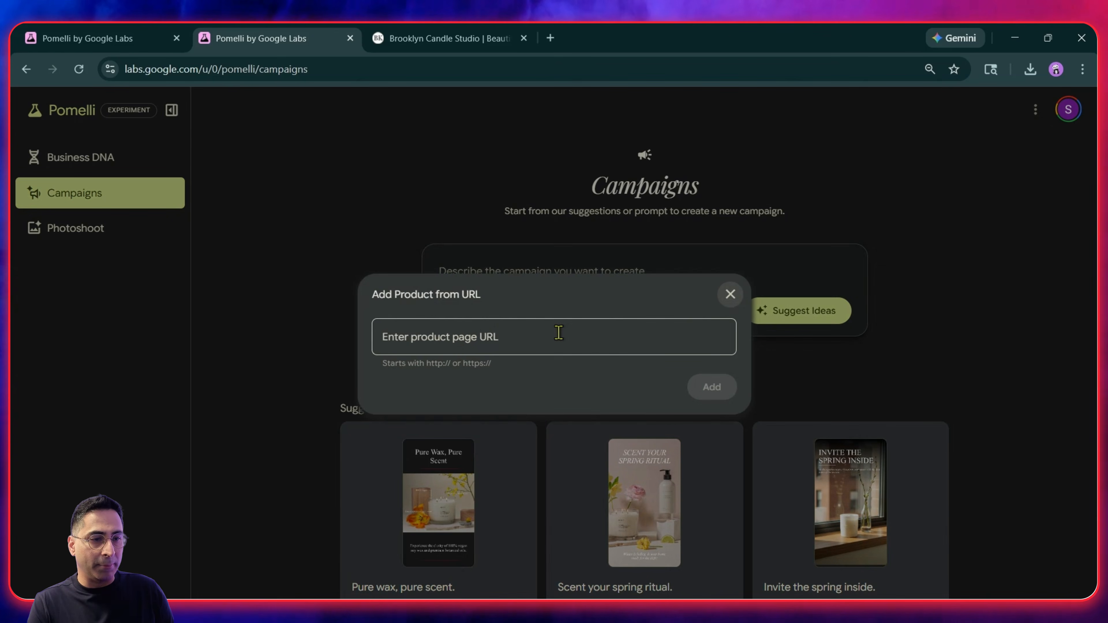
{"action": "left_click", "coordinate": [729, 295]}
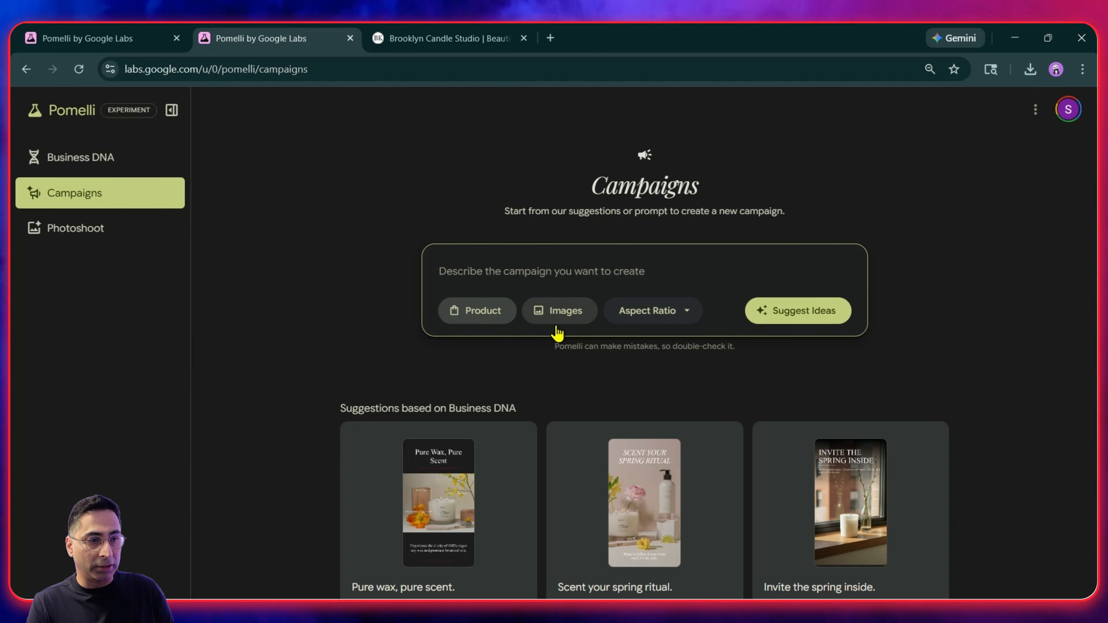
{"action": "left_click", "coordinate": [686, 313]}
{"action": "left_click", "coordinate": [567, 370]}
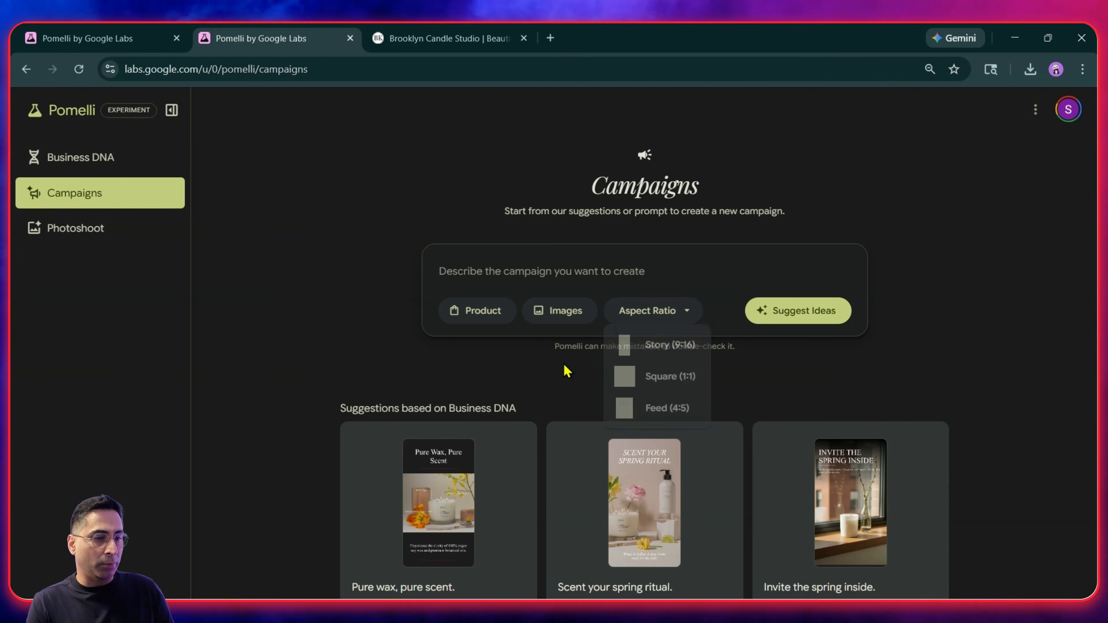
- Look through the suggested "Pure wax, pure scent." campaign's creatives, compare them with the shop's website, and return to the campaigns overview
{"action": "scroll", "coordinate": [564, 371], "scroll_direction": "down", "scroll_amount": 3}
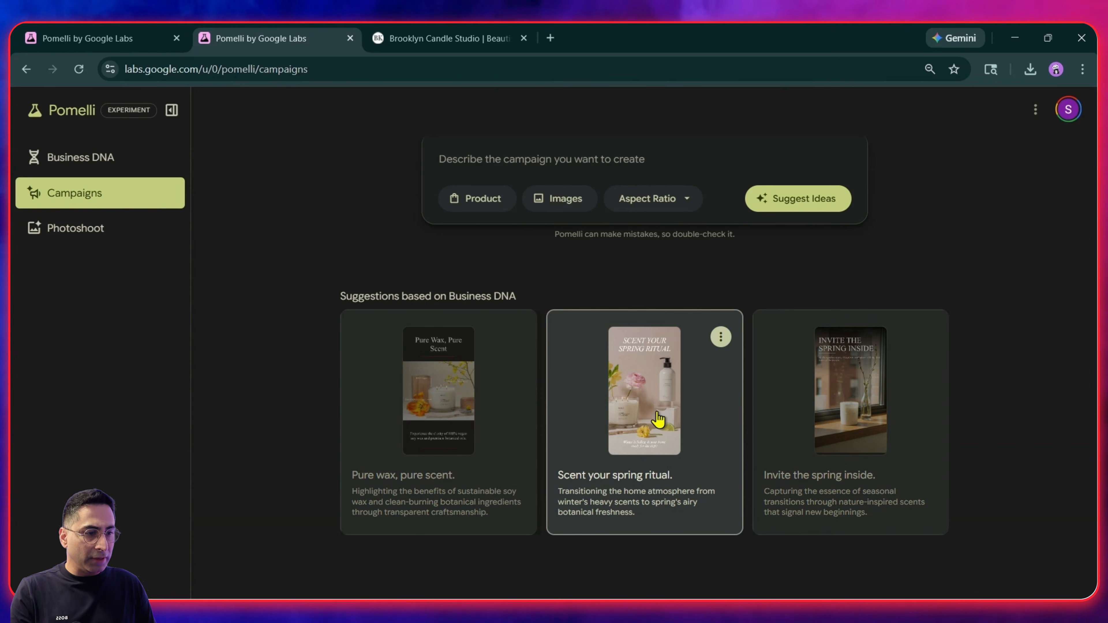
{"action": "left_click", "coordinate": [458, 415]}
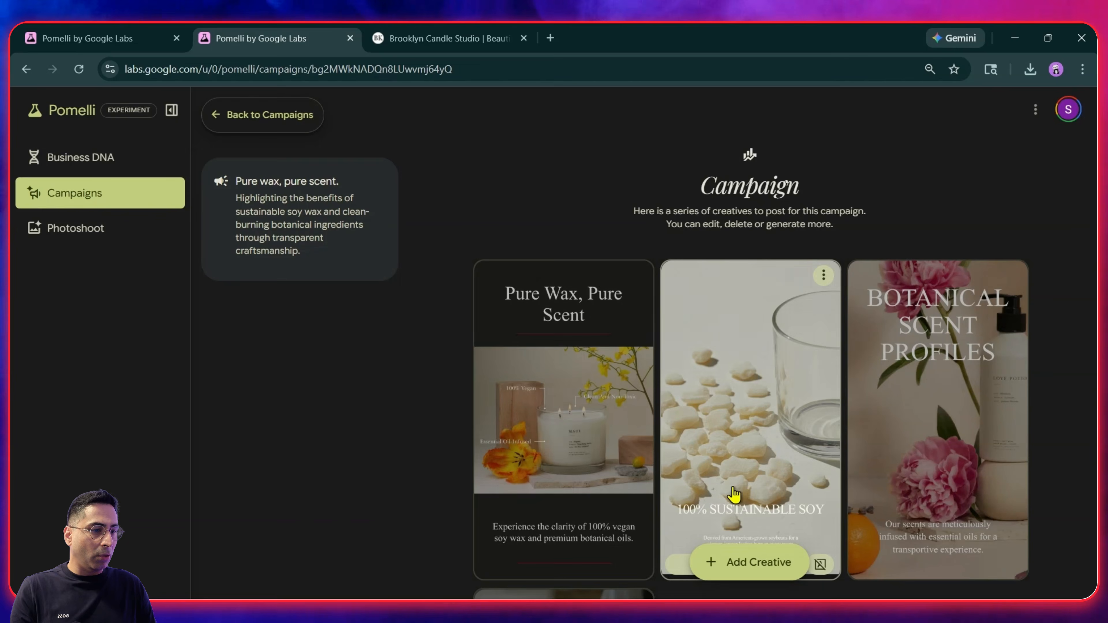
{"action": "scroll", "coordinate": [775, 442], "scroll_direction": "down", "scroll_amount": 1}
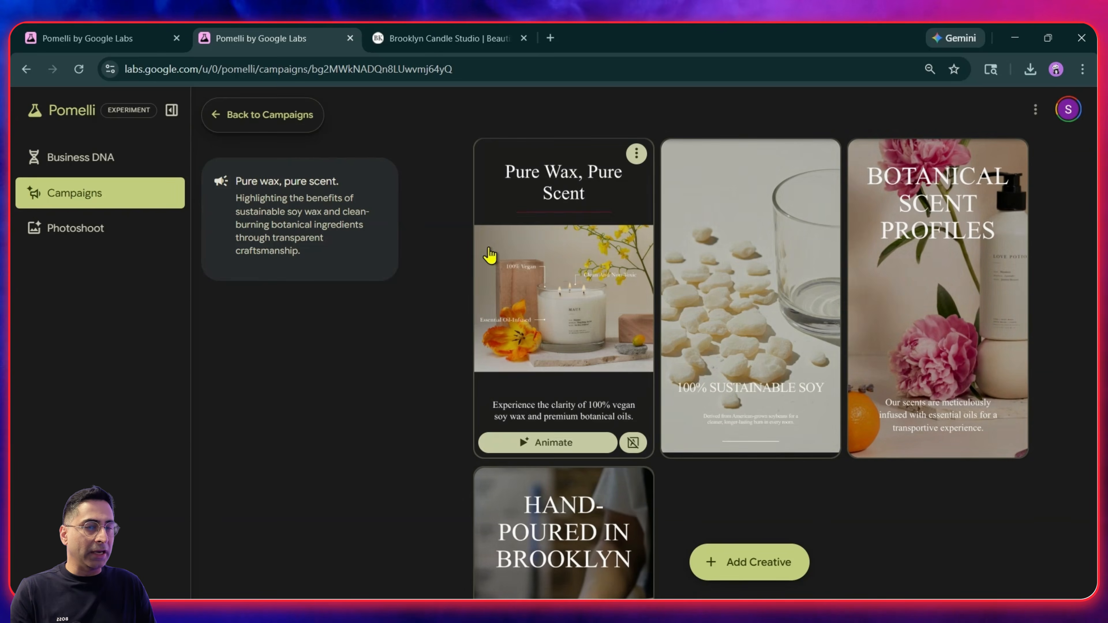
{"action": "left_click", "coordinate": [445, 38]}
{"action": "scroll", "coordinate": [391, 346], "scroll_direction": "down", "scroll_amount": 1}
{"action": "left_click", "coordinate": [308, 38]}
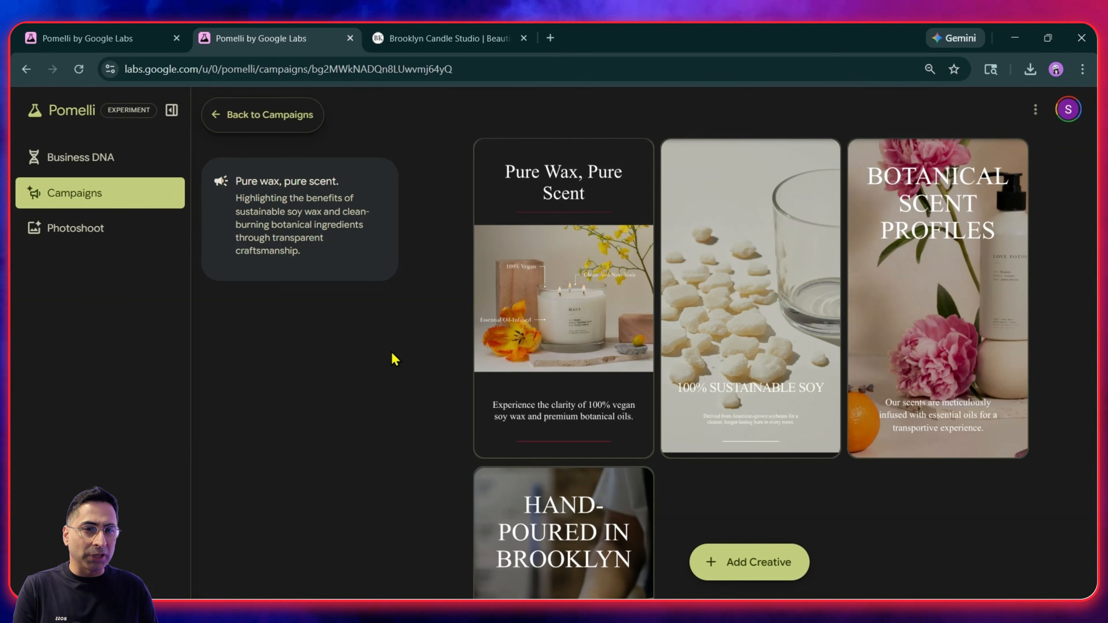
{"action": "left_click", "coordinate": [278, 122]}
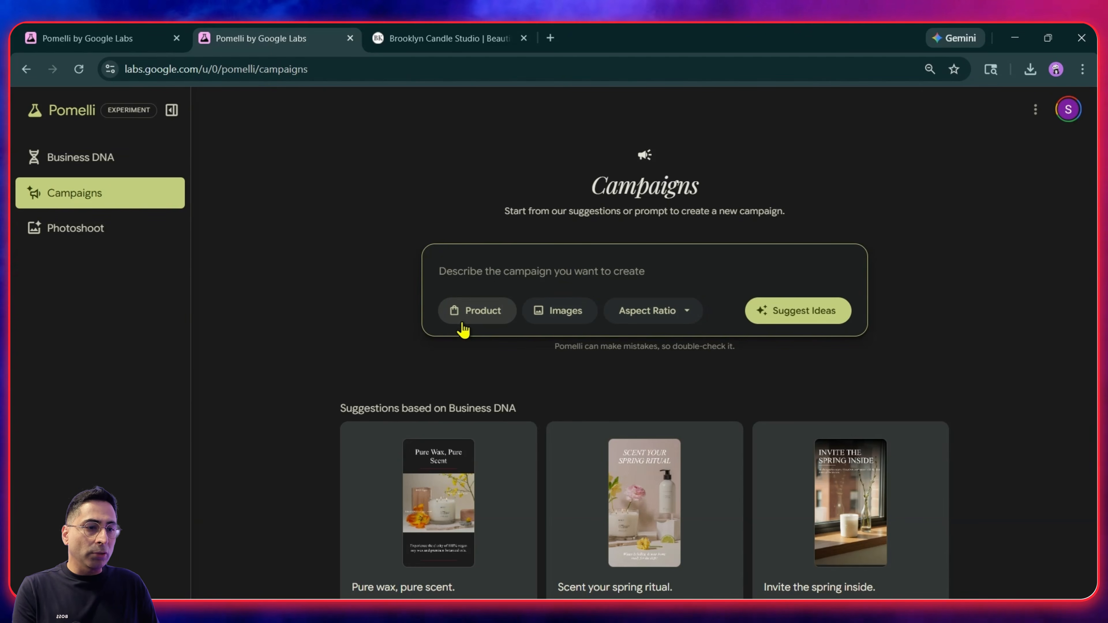
{"action": "left_click", "coordinate": [441, 38]}
{"action": "left_click", "coordinate": [58, 118]}
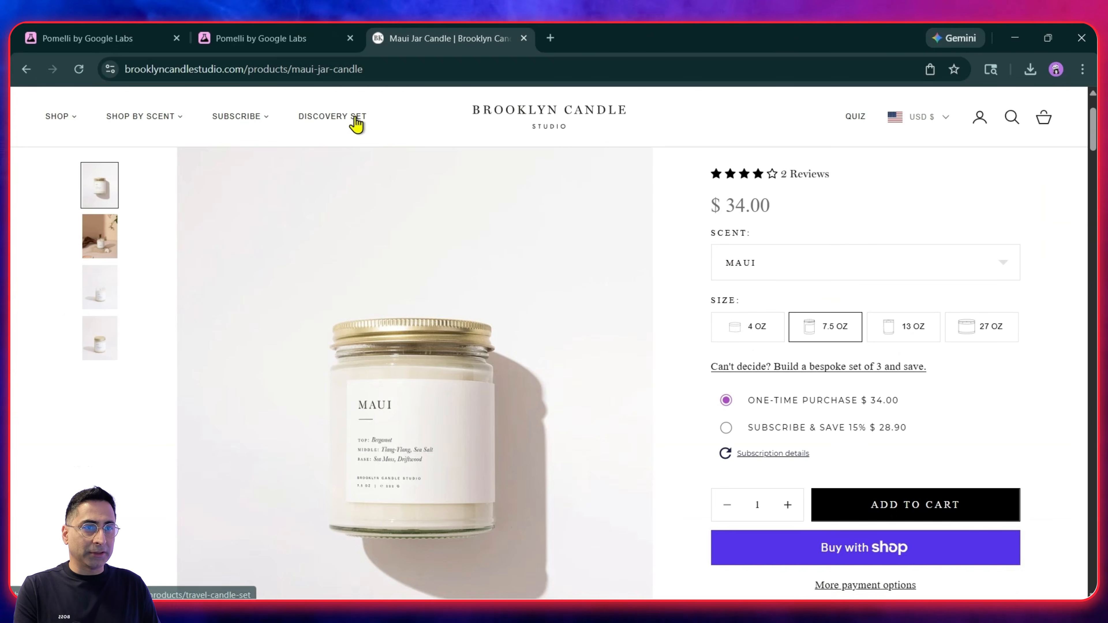
{"action": "left_click", "coordinate": [366, 69]}
{"action": "left_click", "coordinate": [267, 38]}
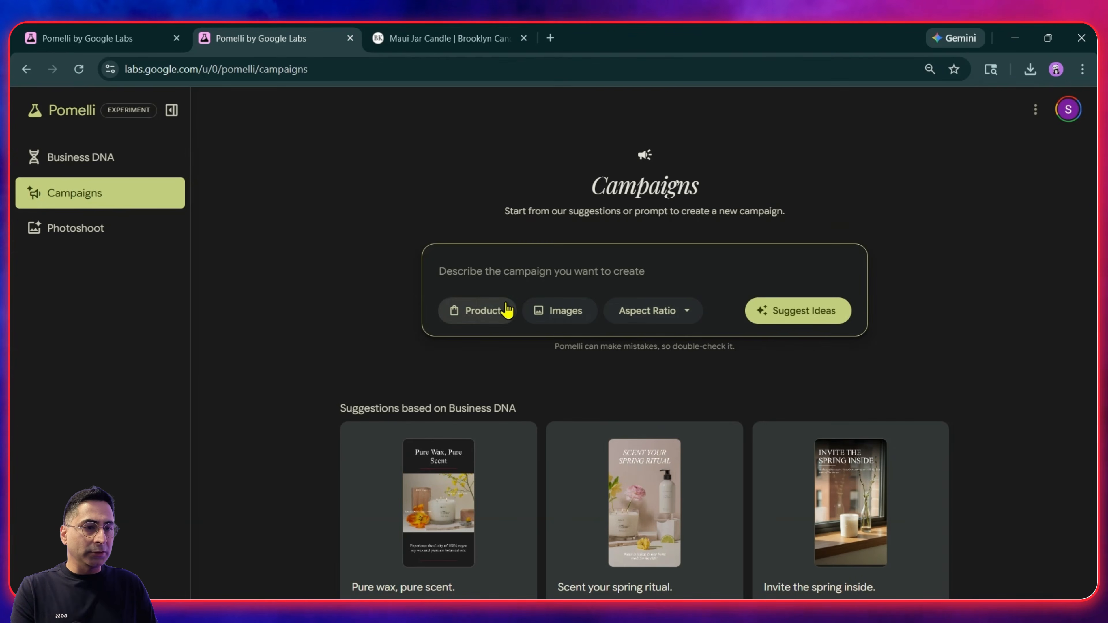
{"action": "left_click", "coordinate": [502, 312]}
{"action": "left_click", "coordinate": [480, 336]}
{"action": "type", "text": "https://brooklyncandlestudio.com/products/maui-jar-candle"}
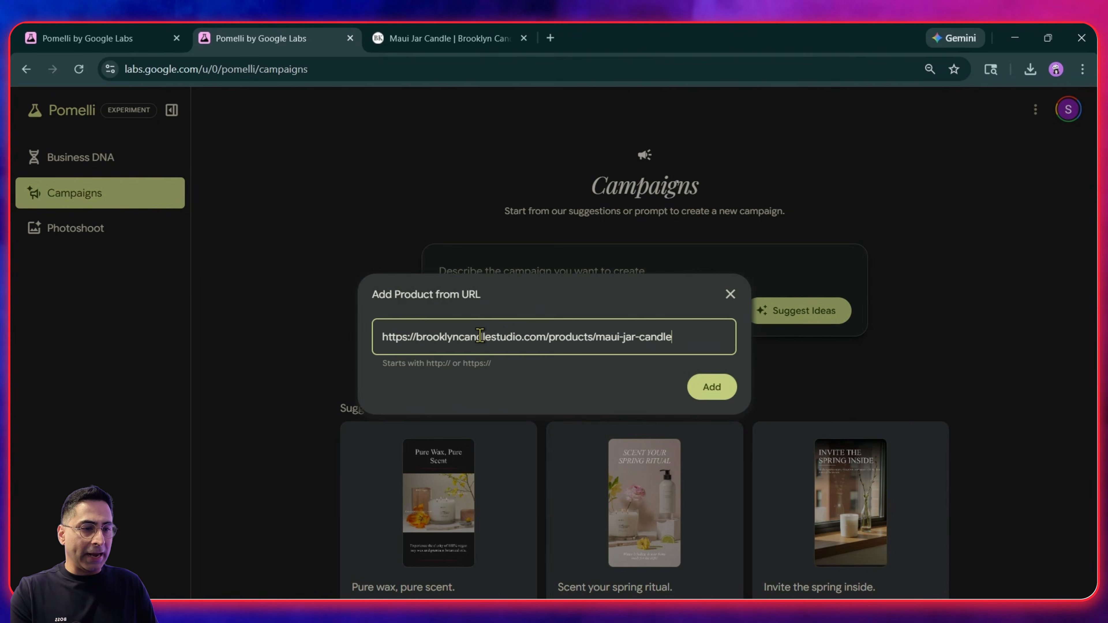
{"action": "left_click", "coordinate": [695, 393]}
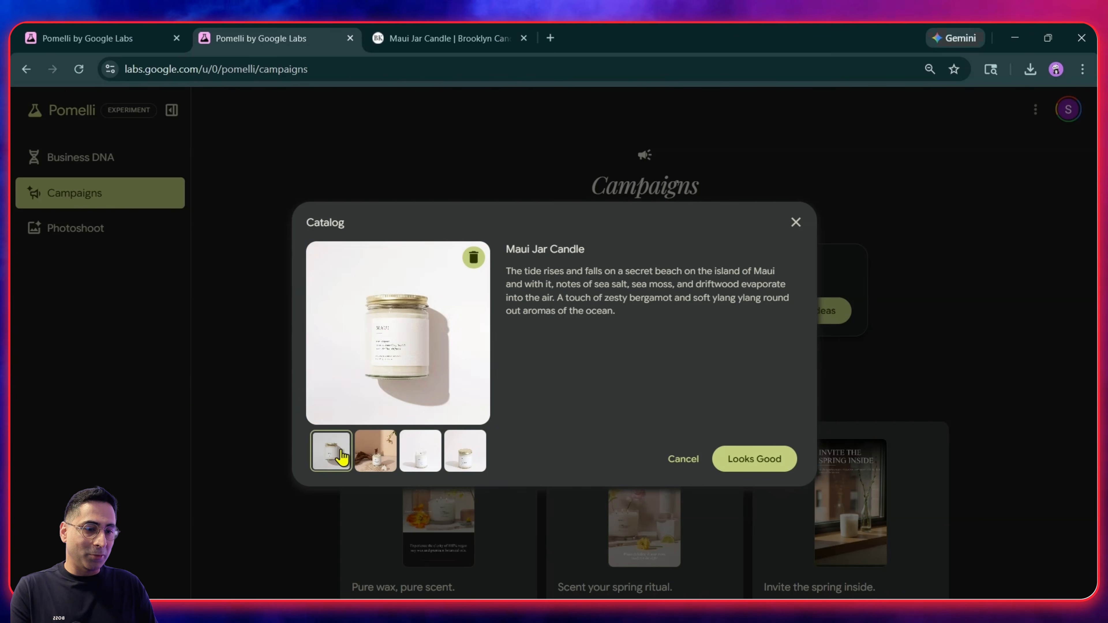
- Check the Maui Jar Candle's catalog images against the shop's product page and accept the catalog entry
{"action": "left_click", "coordinate": [436, 44]}
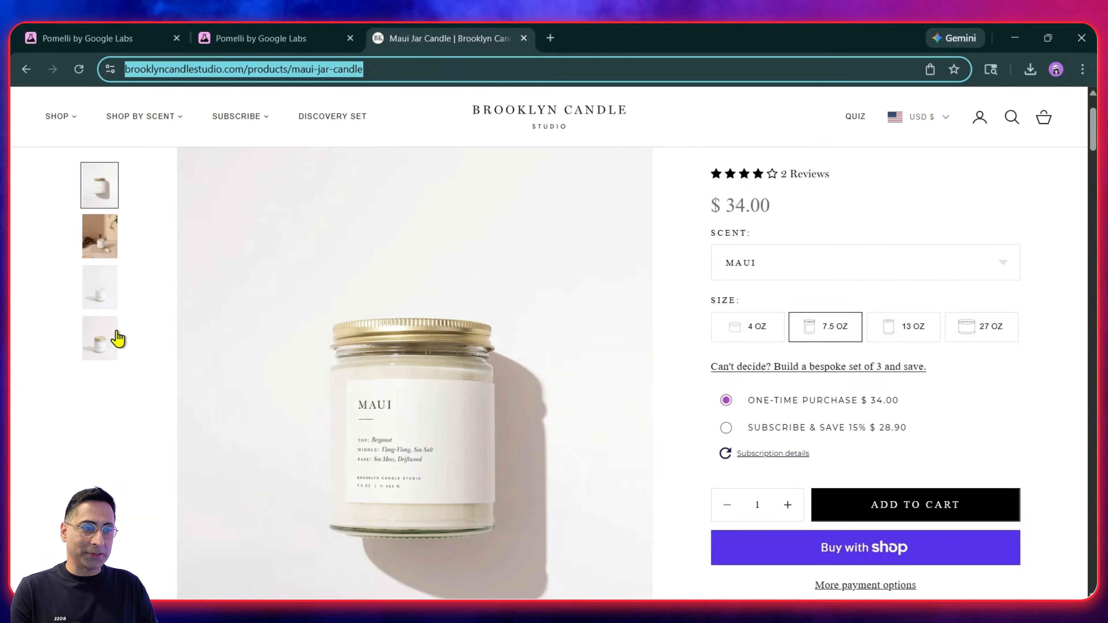
{"action": "scroll", "coordinate": [427, 338], "scroll_direction": "down", "scroll_amount": 2}
{"action": "left_click", "coordinate": [302, 37]}
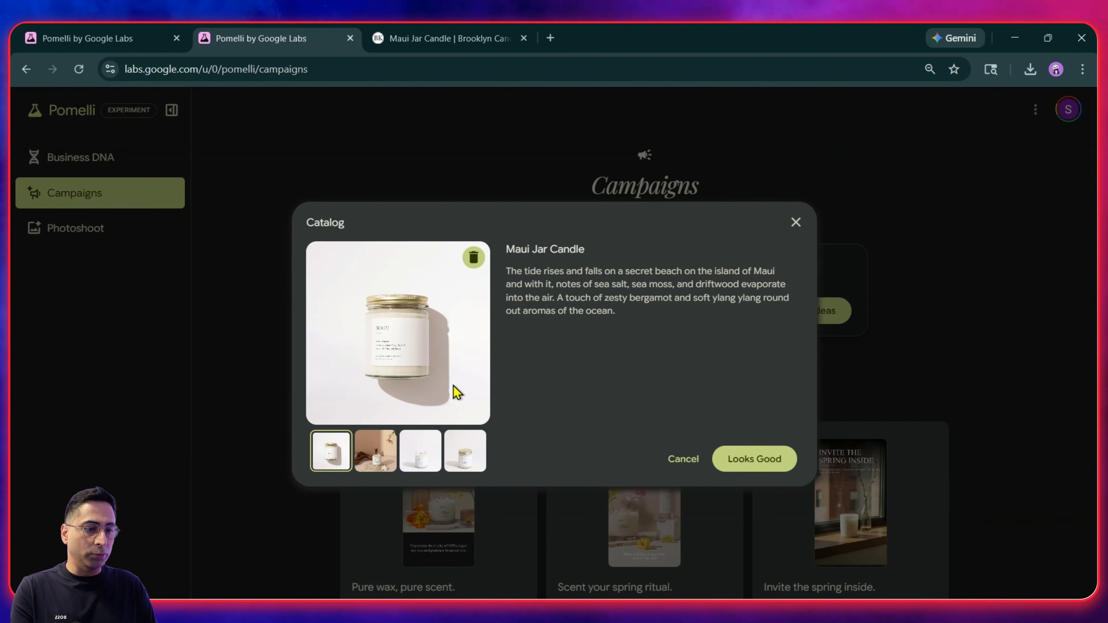
{"action": "left_click", "coordinate": [425, 453]}
{"action": "left_click", "coordinate": [465, 453]}
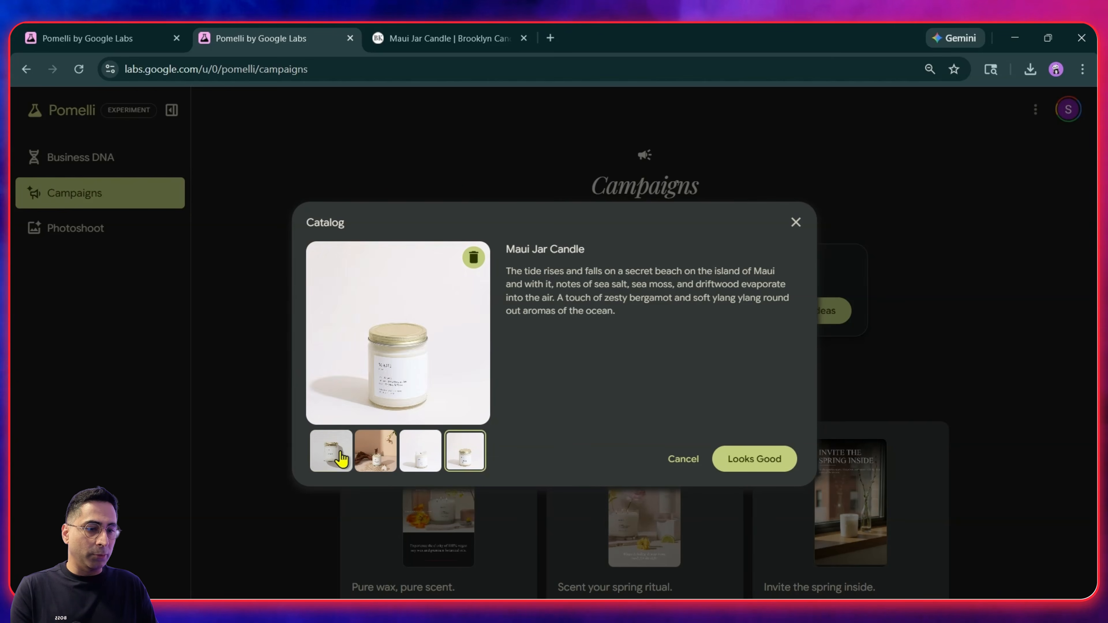
{"action": "left_click", "coordinate": [725, 460]}
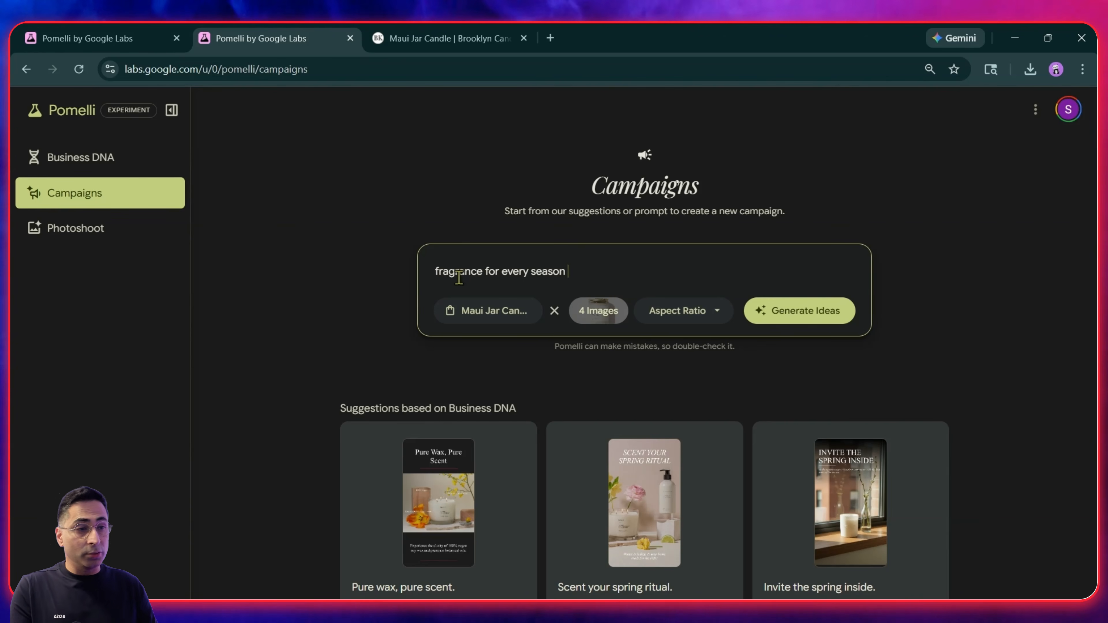
- Generate campaign ideas from the prompt "fragrance for every season" and view the available aspect ratios
{"action": "left_click", "coordinate": [795, 320]}
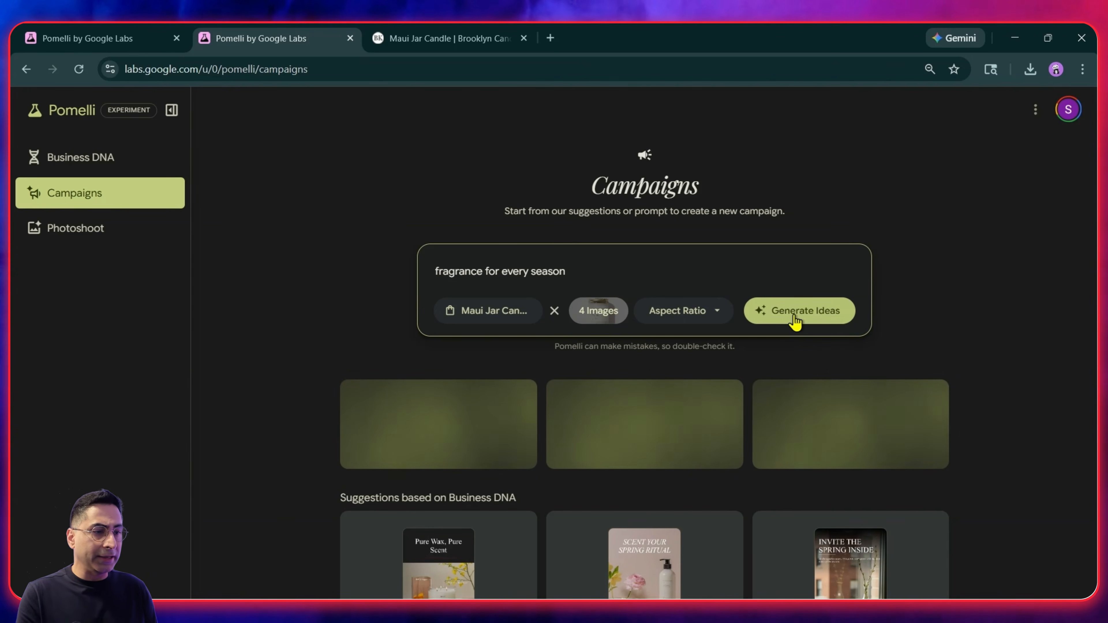
{"action": "left_click", "coordinate": [700, 315]}
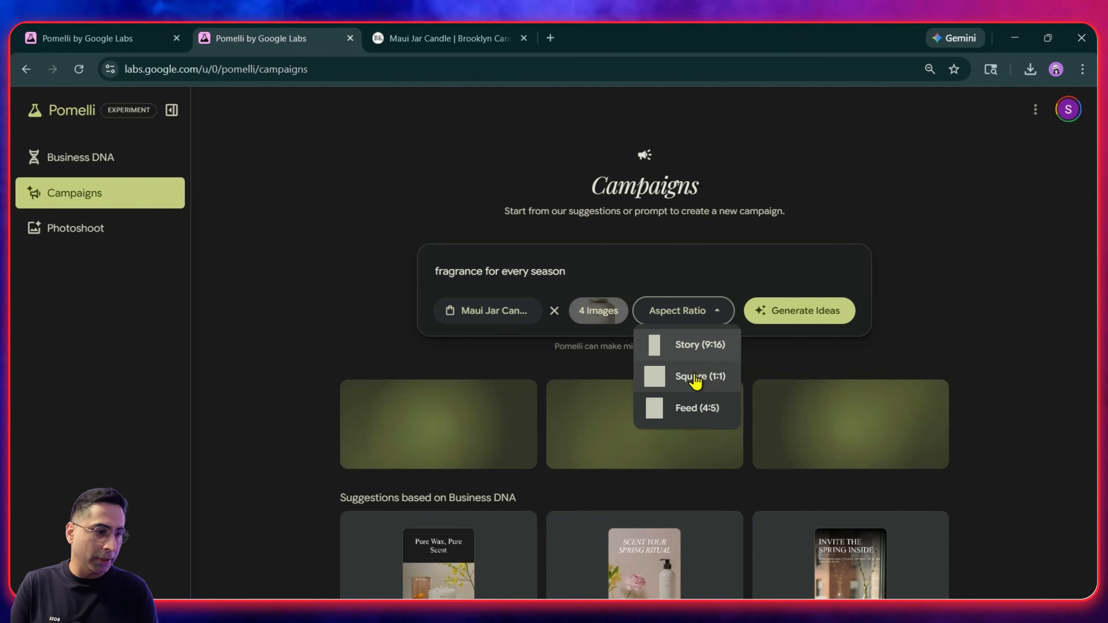
{"action": "left_click", "coordinate": [829, 354]}
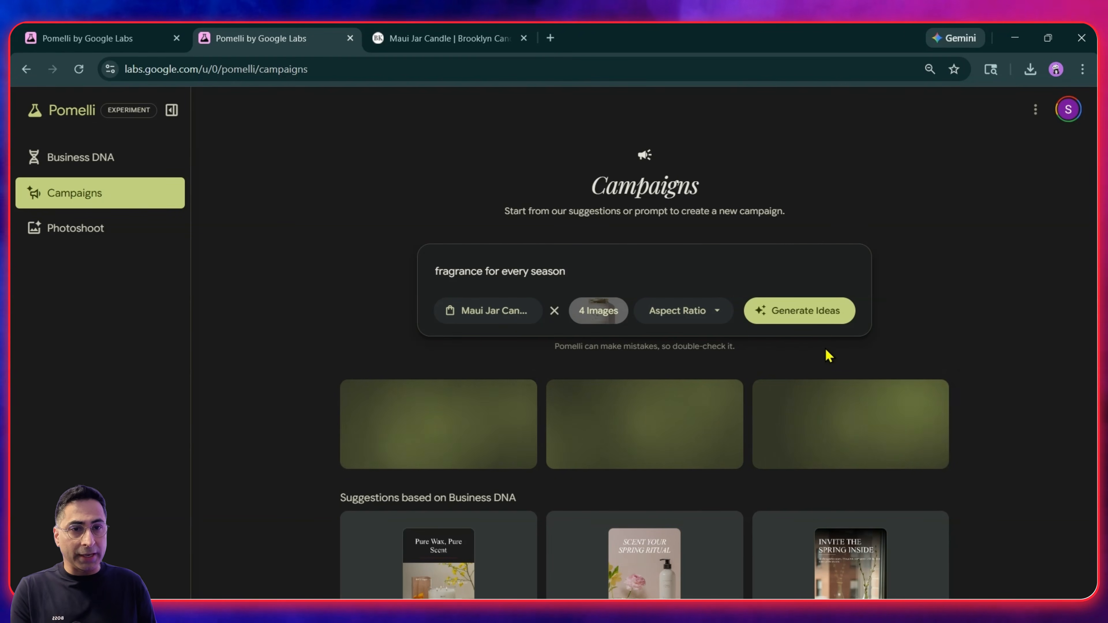
- Start a product photoshoot and save the Love Potion XL 3-Wick Candle image from the shop's floral fragrance collection
{"action": "left_click", "coordinate": [95, 237]}
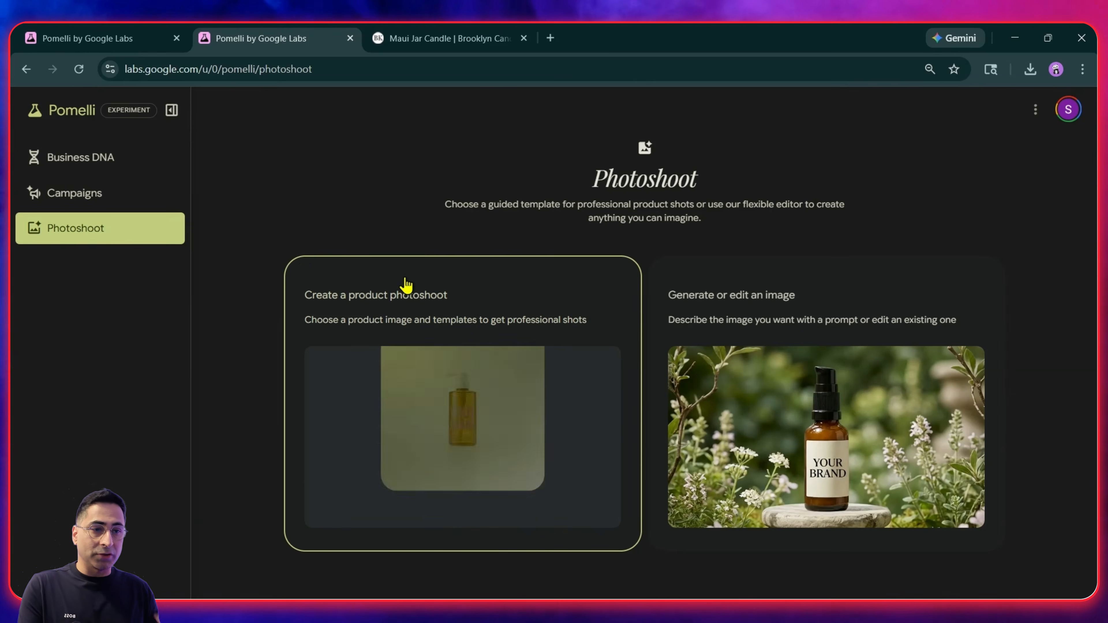
{"action": "left_click", "coordinate": [430, 293]}
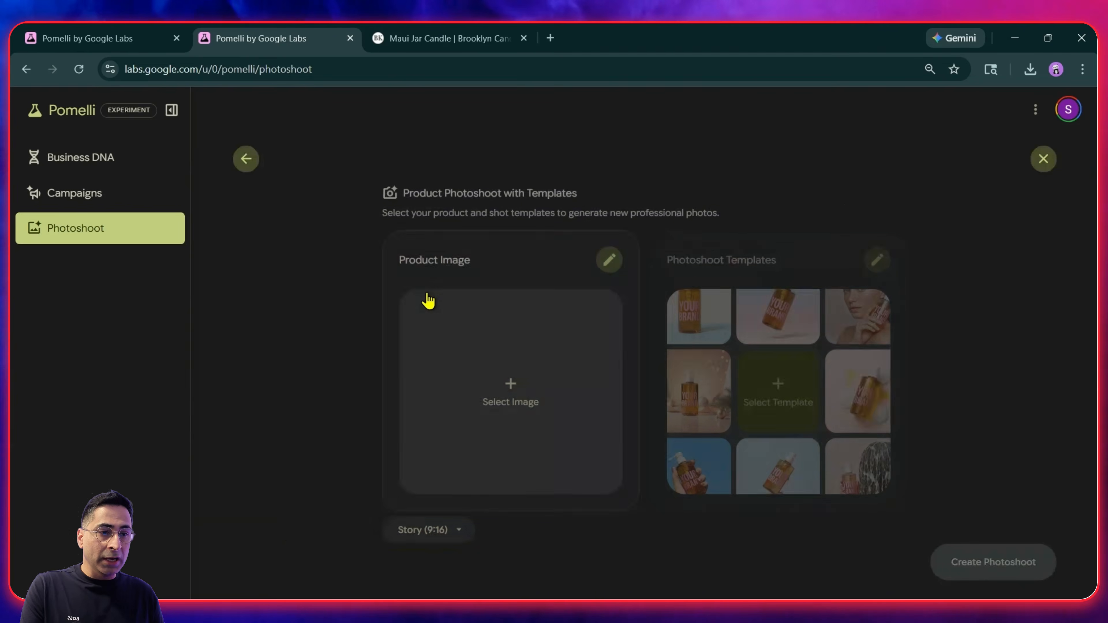
{"action": "left_click", "coordinate": [443, 39]}
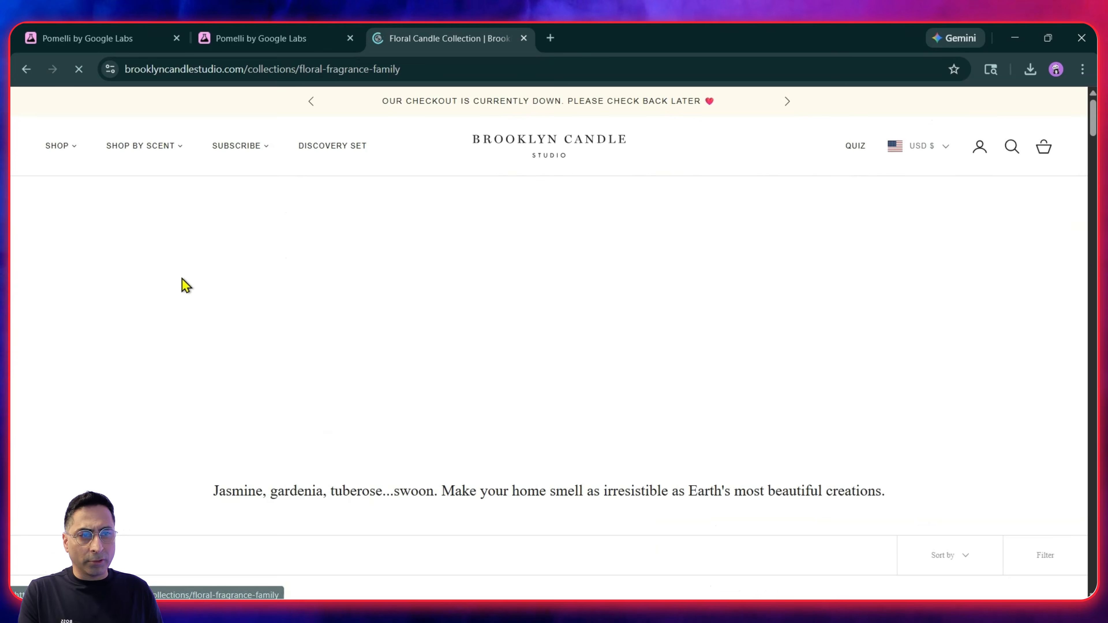
{"action": "scroll", "coordinate": [436, 332], "scroll_direction": "down", "scroll_amount": 10}
{"action": "scroll", "coordinate": [446, 334], "scroll_direction": "down", "scroll_amount": 2}
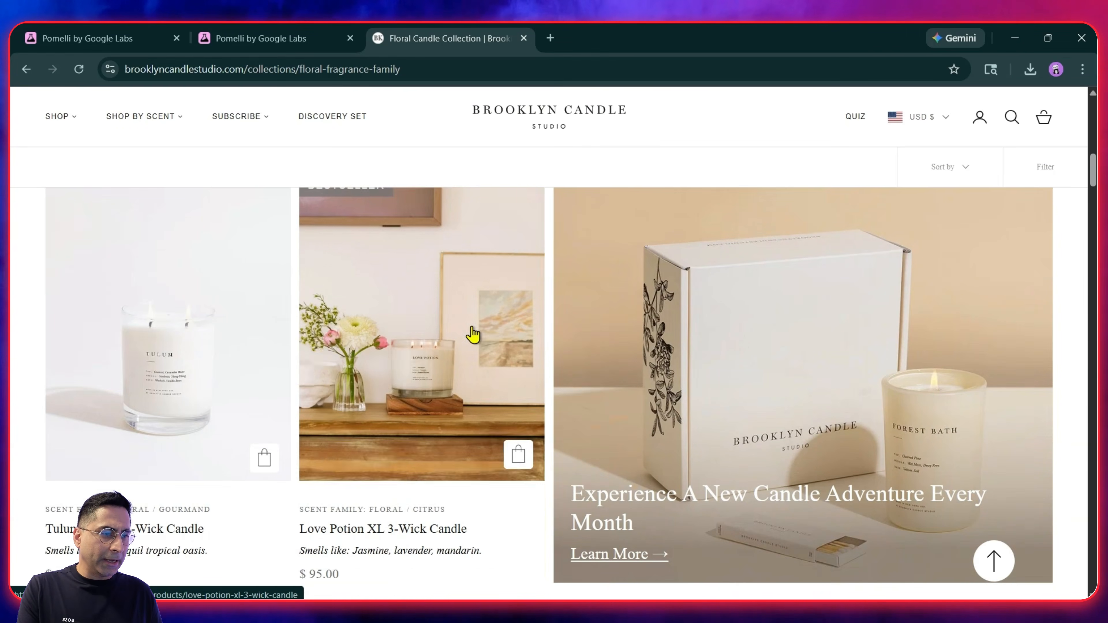
{"action": "left_click", "coordinate": [485, 344]}
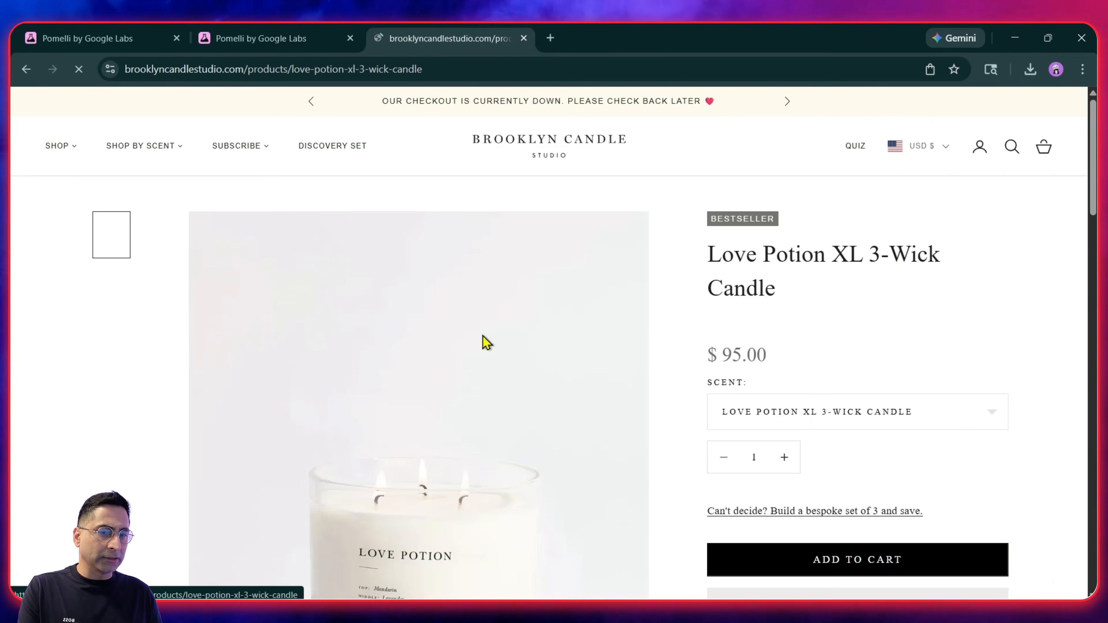
{"action": "scroll", "coordinate": [436, 336], "scroll_direction": "down", "scroll_amount": 5}
{"action": "right_click", "coordinate": [390, 334]}
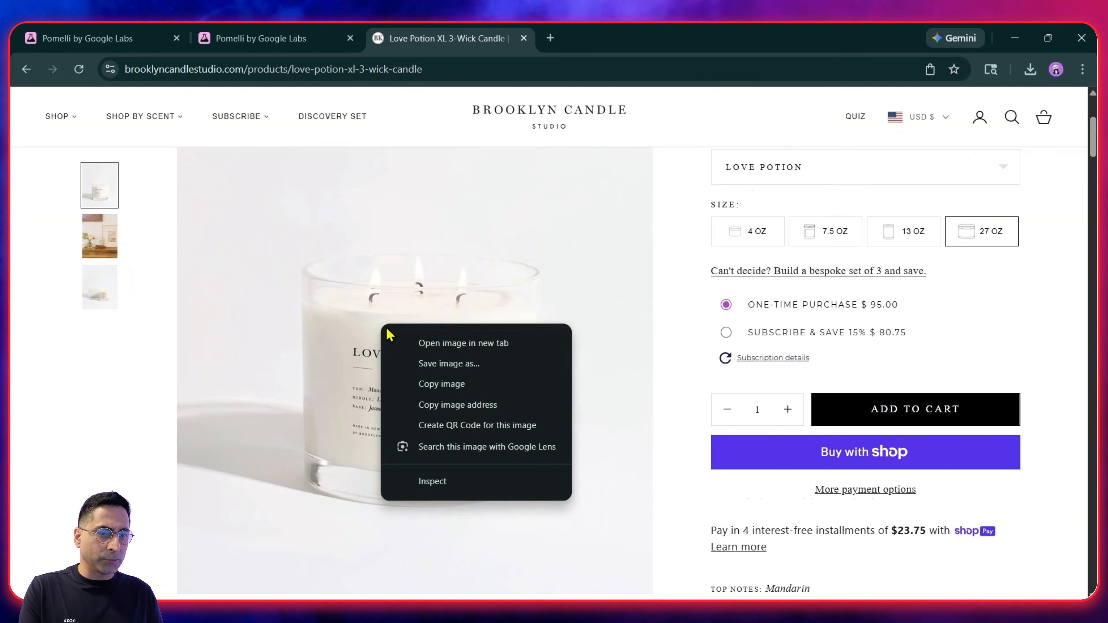
{"action": "left_click", "coordinate": [456, 372]}
{"action": "key", "text": "Return"}
- Return to the photoshoot and use the saved Love Potion candle photo as the product image
{"action": "left_click", "coordinate": [262, 38]}
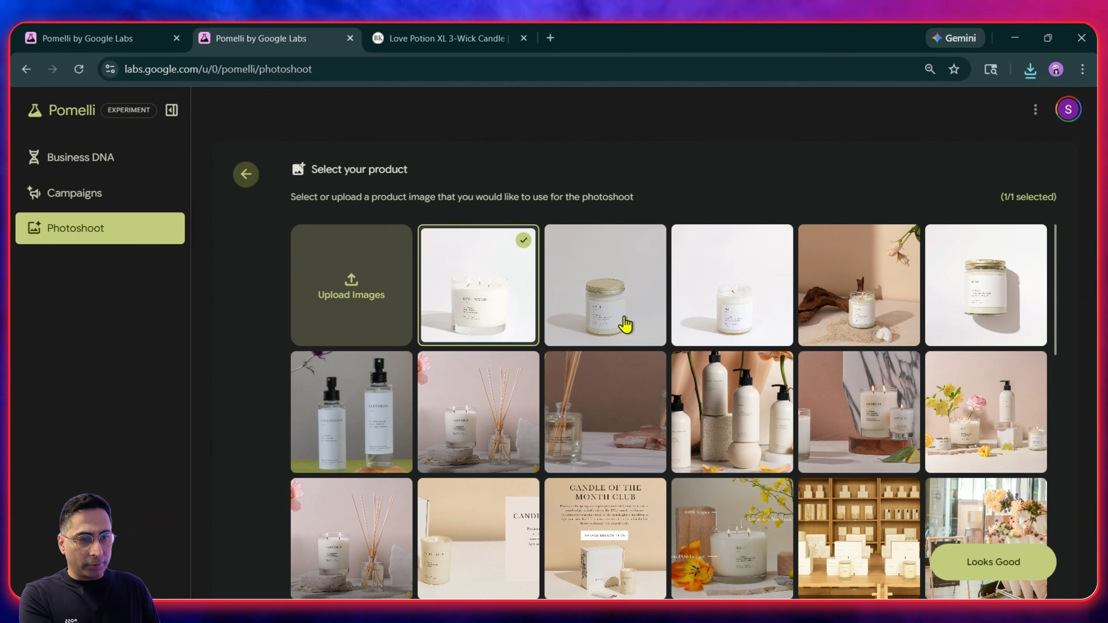
{"action": "scroll", "coordinate": [626, 323], "scroll_direction": "down", "scroll_amount": 1}
{"action": "scroll", "coordinate": [502, 308], "scroll_direction": "up", "scroll_amount": 1}
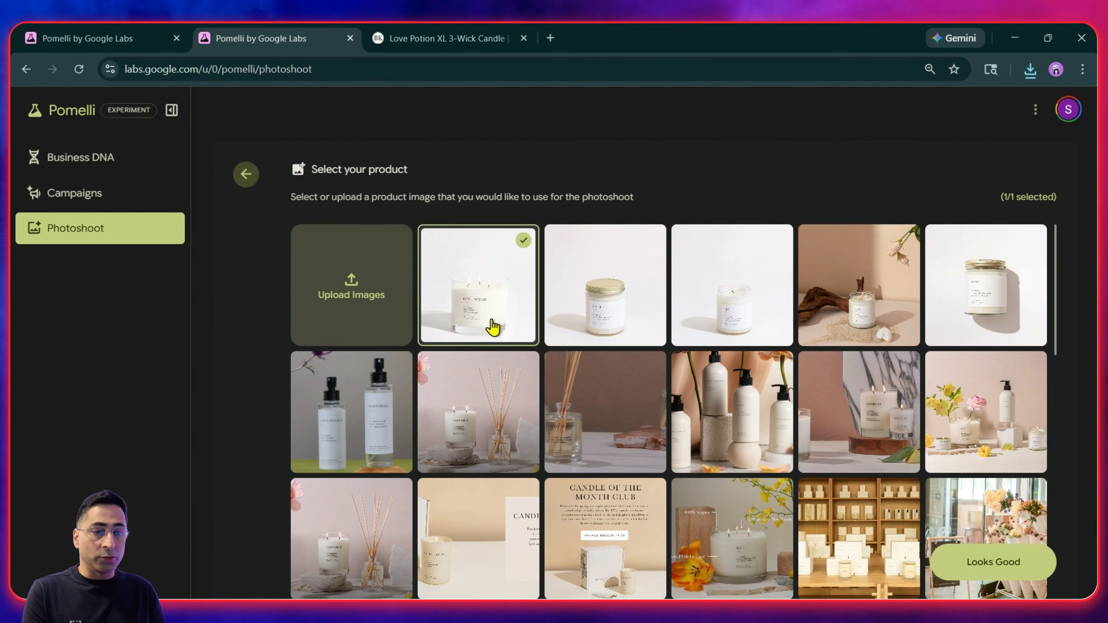
{"action": "scroll", "coordinate": [494, 324], "scroll_direction": "down", "scroll_amount": 1}
{"action": "scroll", "coordinate": [493, 324], "scroll_direction": "up", "scroll_amount": 1}
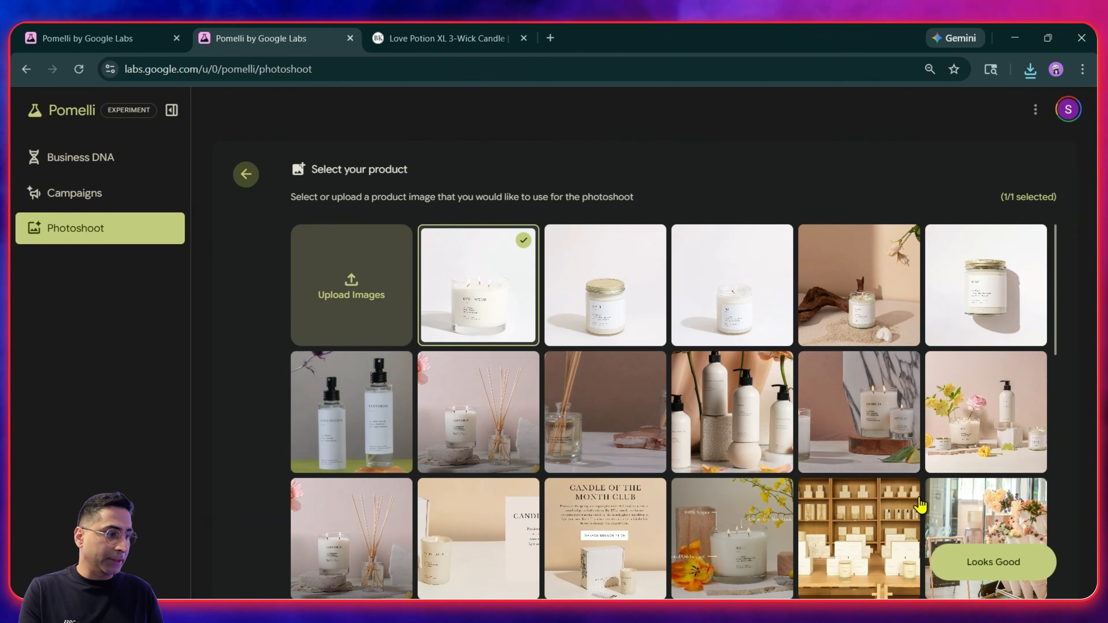
{"action": "left_click", "coordinate": [983, 570]}
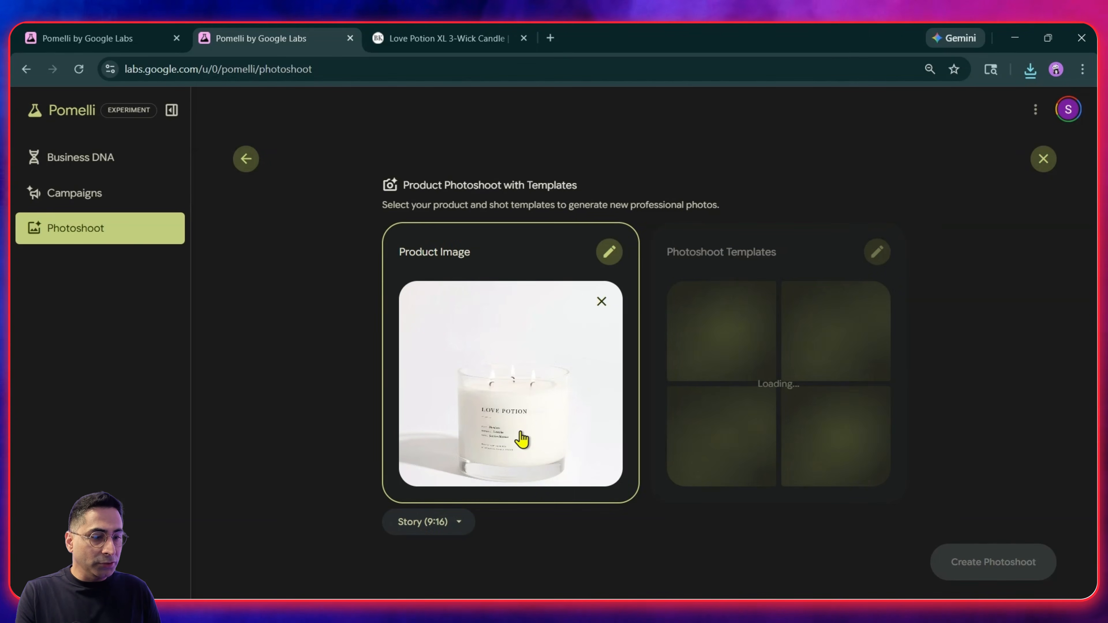
- Set the photoshoot's aspect ratio to Square (1:1)
{"action": "left_click", "coordinate": [461, 522]}
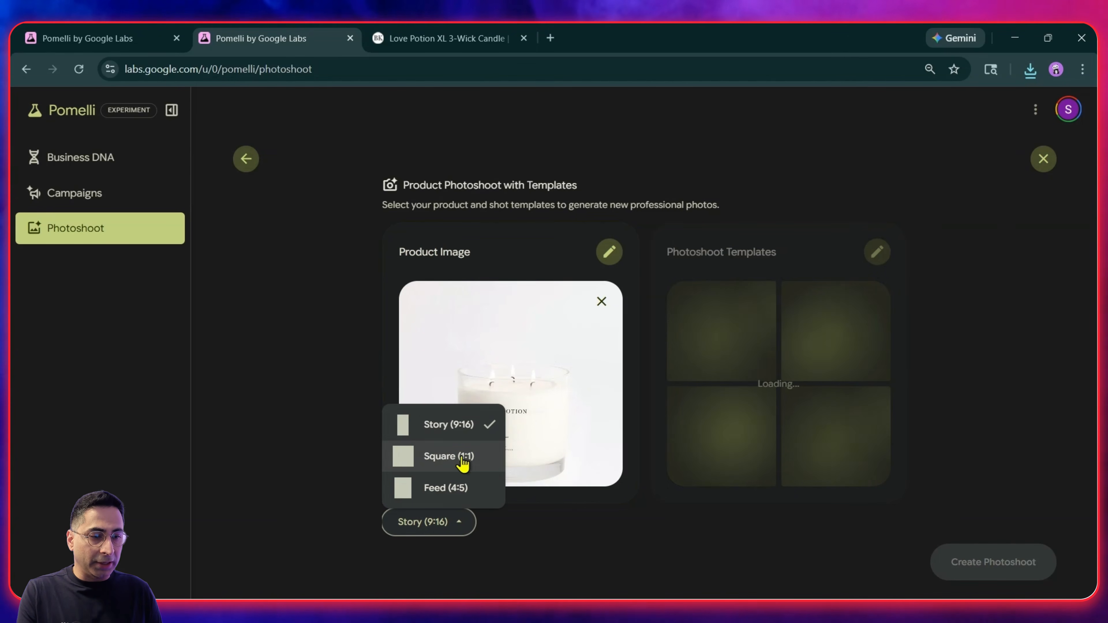
{"action": "left_click", "coordinate": [462, 456]}
{"action": "left_click", "coordinate": [516, 370]}
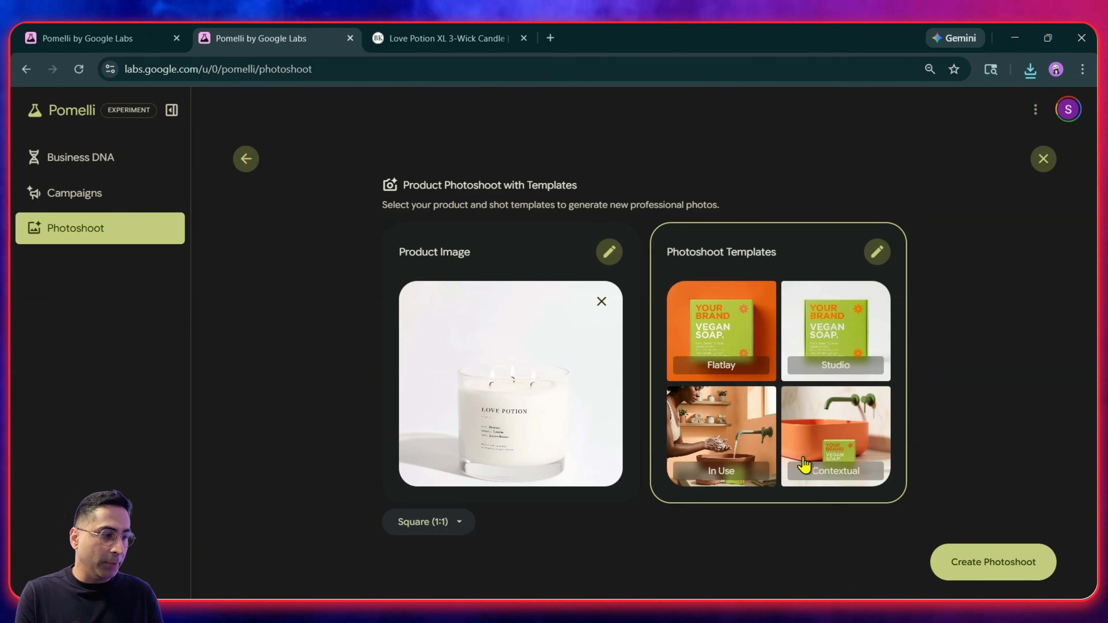
- Look through the photoshoot templates in the General, Beauty, Fashion, Consumables and Home categories
{"action": "left_click", "coordinate": [833, 452]}
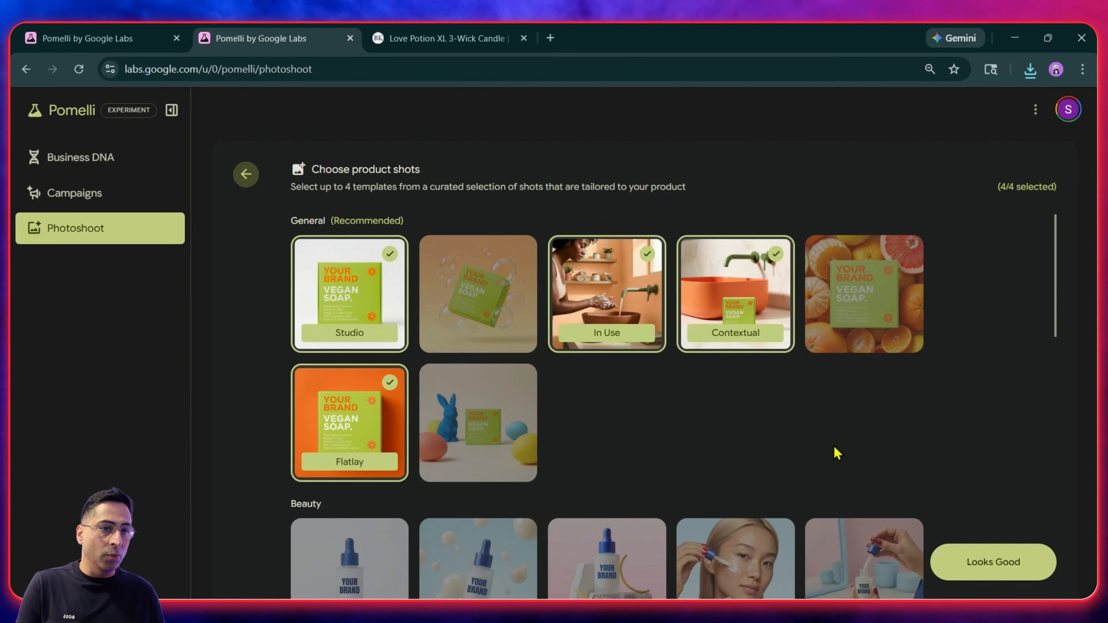
{"action": "scroll", "coordinate": [680, 437], "scroll_direction": "down", "scroll_amount": 1}
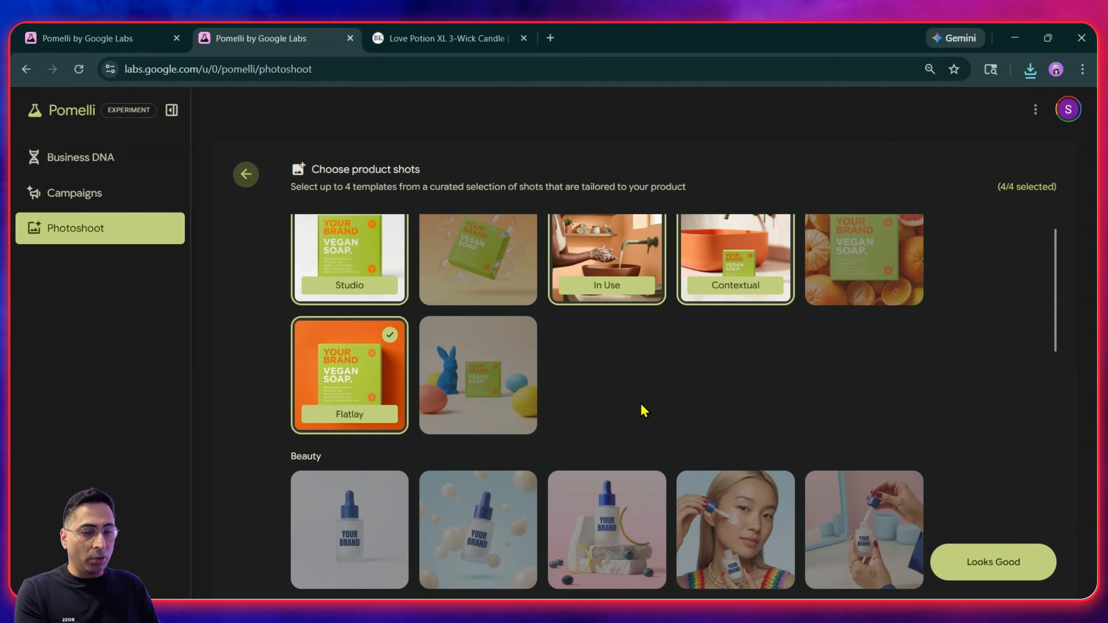
{"action": "scroll", "coordinate": [645, 413], "scroll_direction": "up", "scroll_amount": 1}
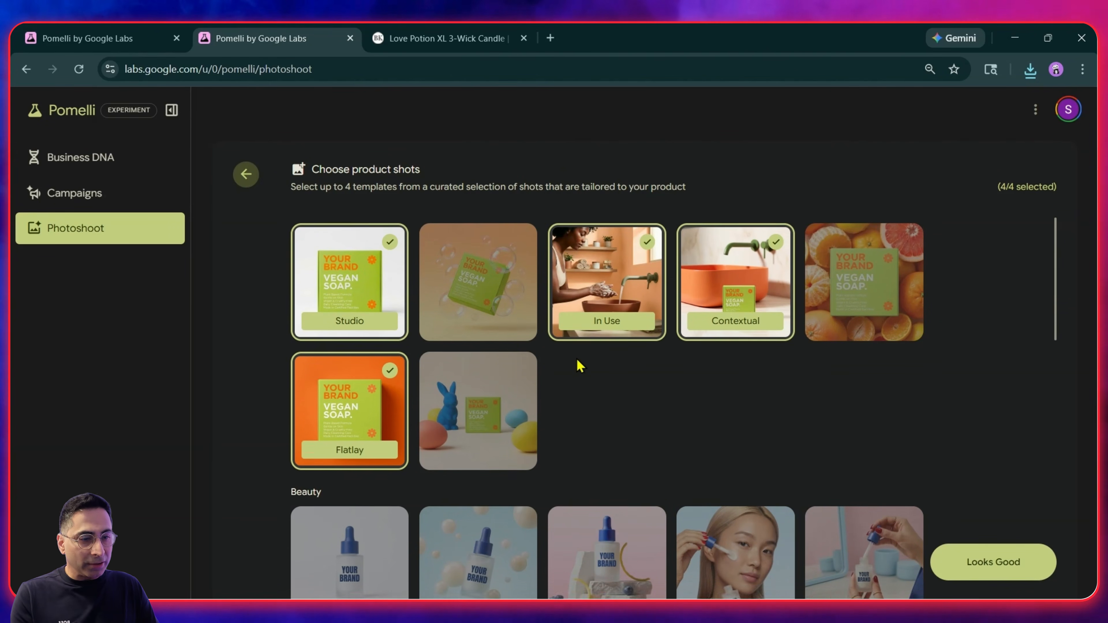
{"action": "scroll", "coordinate": [576, 367], "scroll_direction": "down", "scroll_amount": 5}
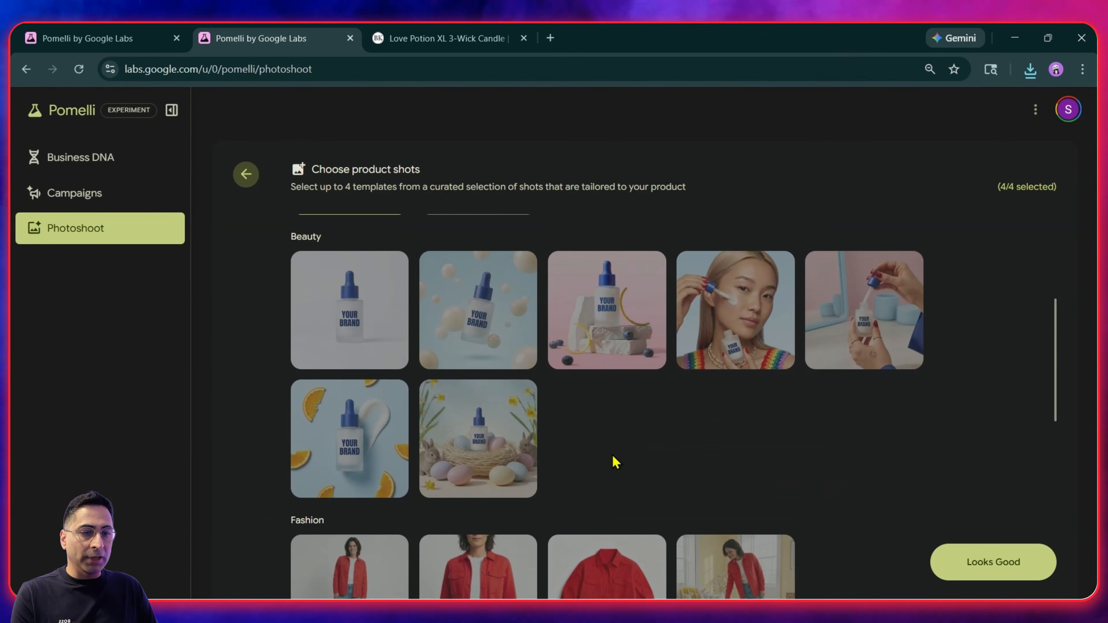
{"action": "scroll", "coordinate": [616, 461], "scroll_direction": "down", "scroll_amount": 11}
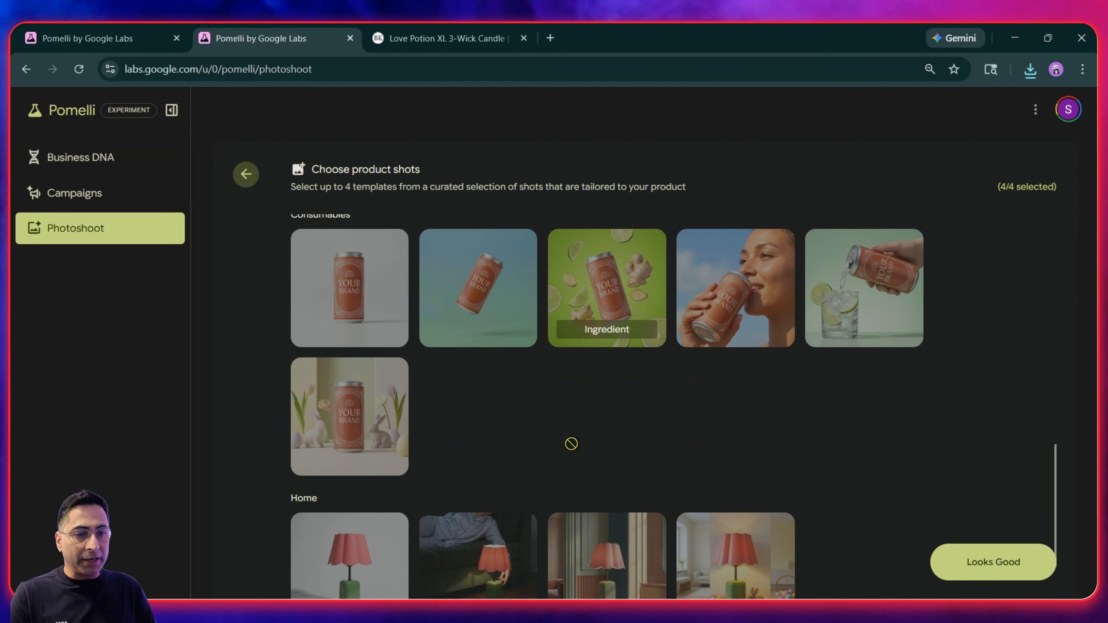
{"action": "scroll", "coordinate": [658, 367], "scroll_direction": "up", "scroll_amount": 8}
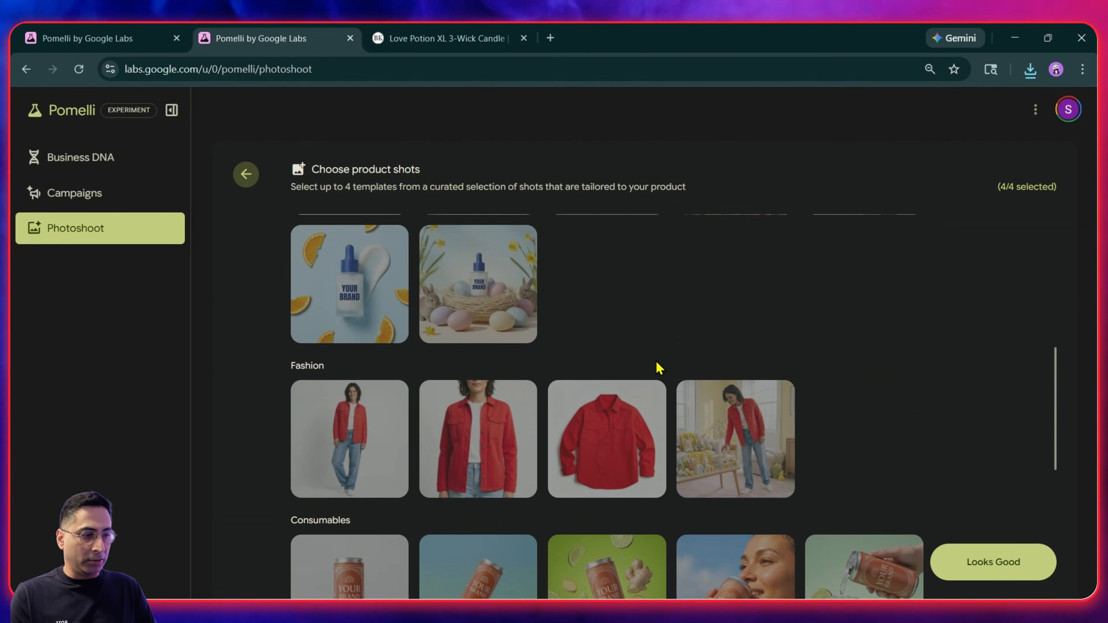
{"action": "scroll", "coordinate": [658, 367], "scroll_direction": "up", "scroll_amount": 8}
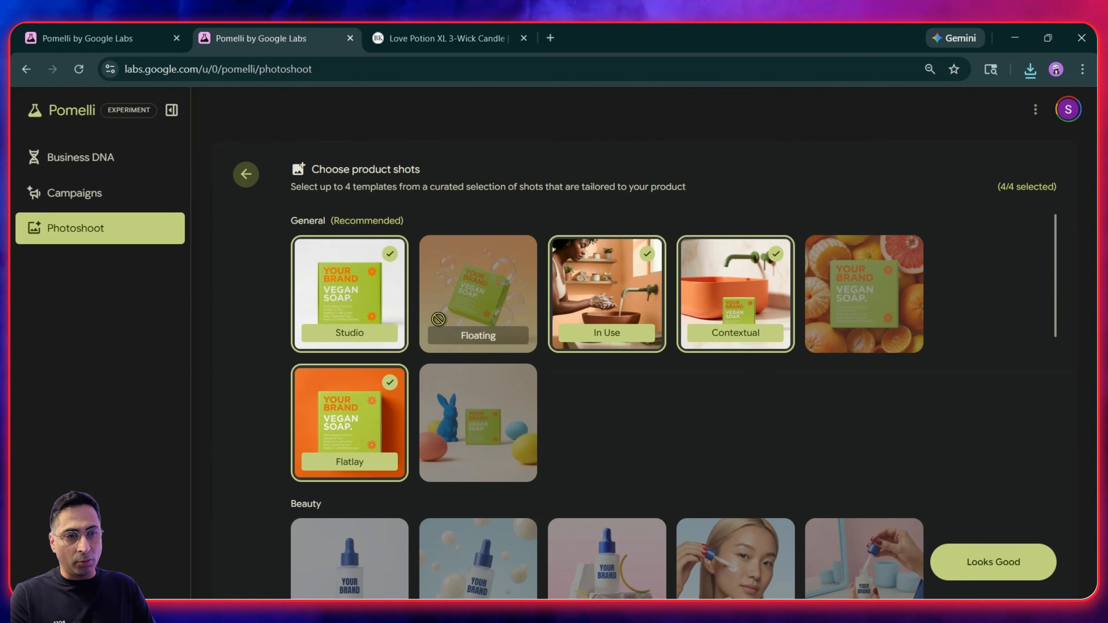
{"action": "scroll", "coordinate": [606, 379], "scroll_direction": "down", "scroll_amount": 2}
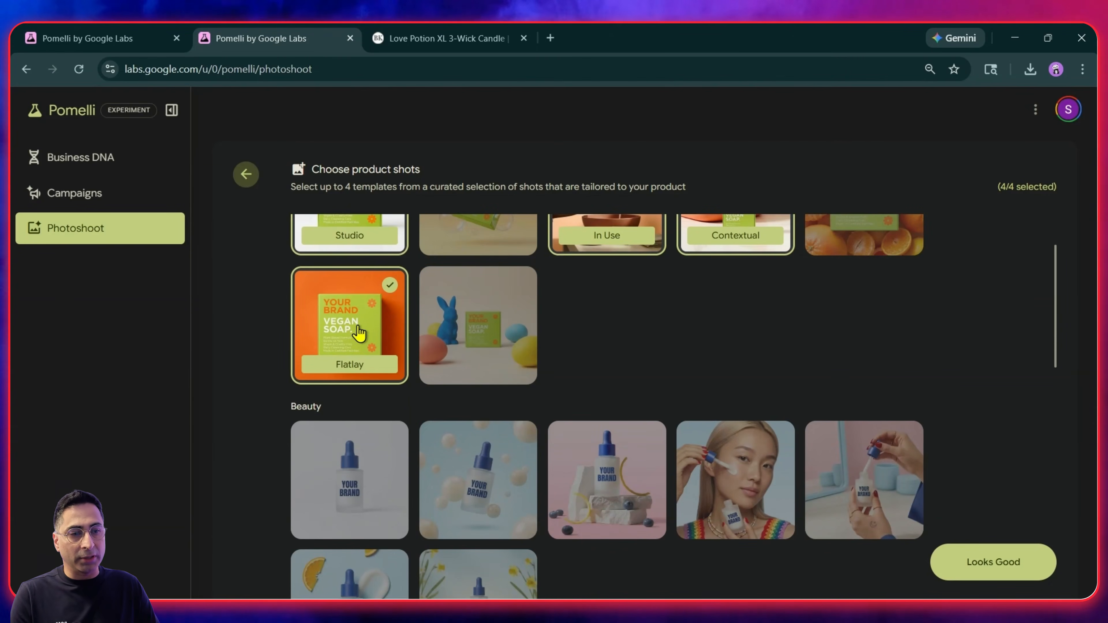
{"action": "scroll", "coordinate": [395, 375], "scroll_direction": "down", "scroll_amount": 2}
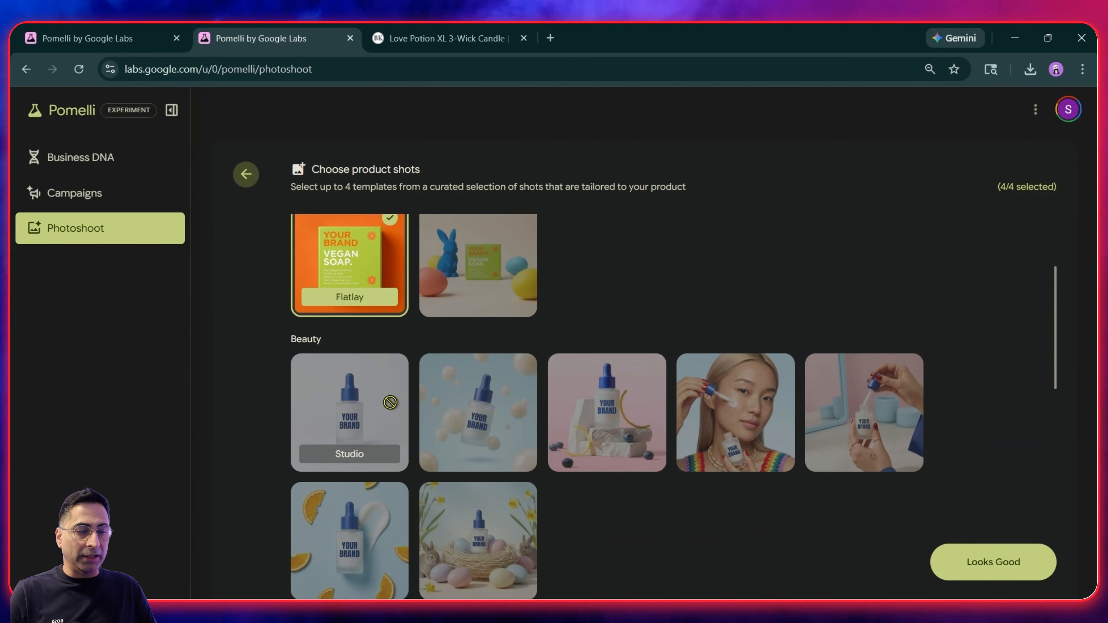
{"action": "scroll", "coordinate": [397, 402], "scroll_direction": "down", "scroll_amount": 2}
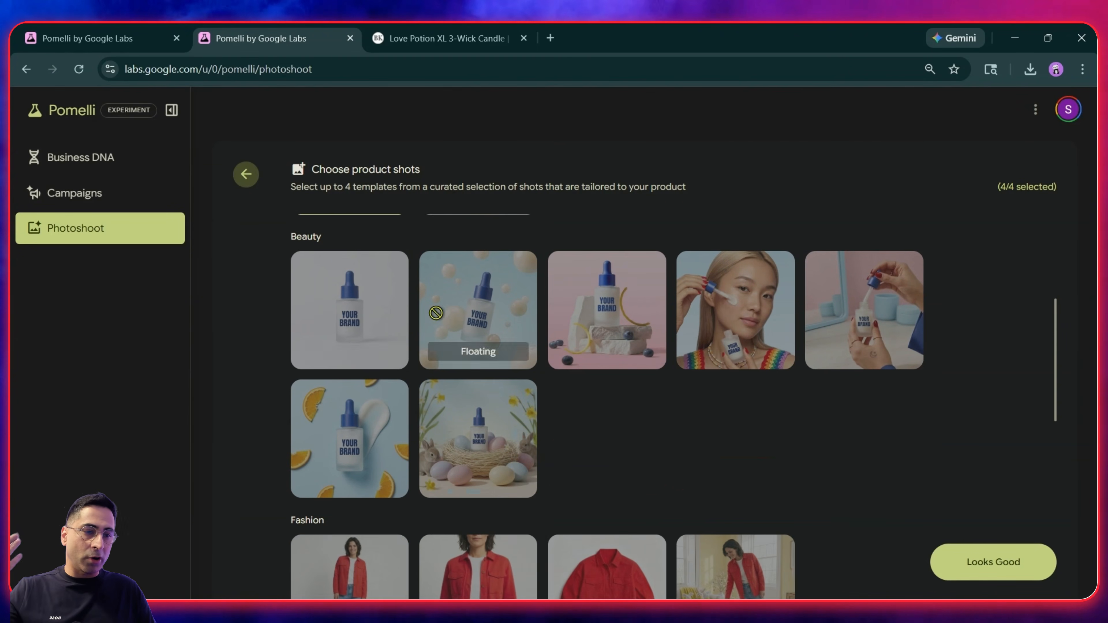
{"action": "scroll", "coordinate": [539, 458], "scroll_direction": "down", "scroll_amount": 5}
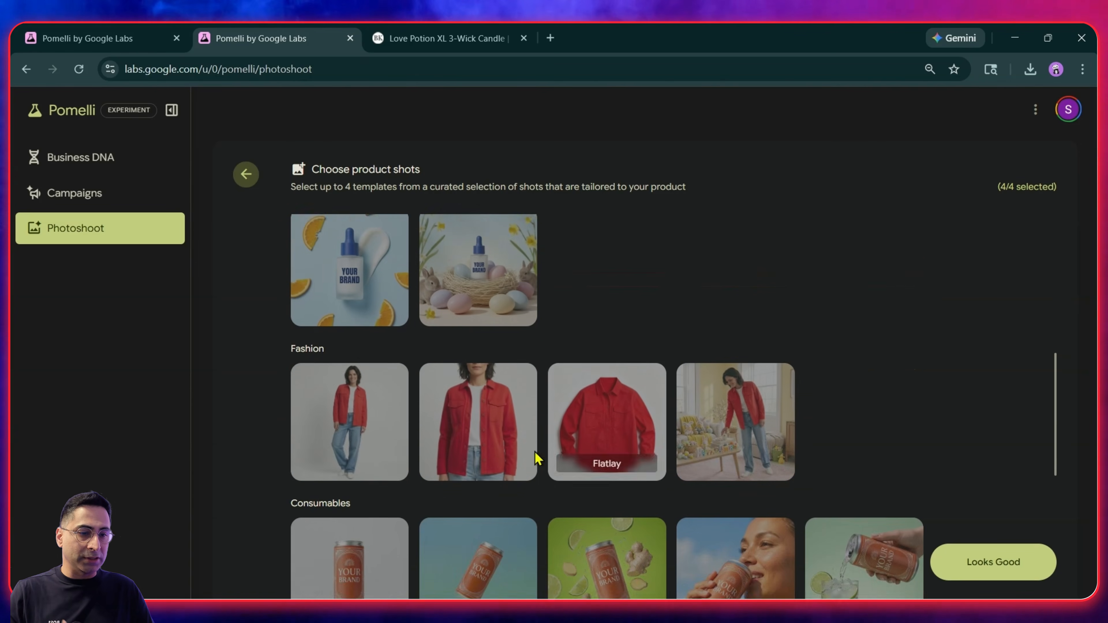
{"action": "scroll", "coordinate": [336, 395], "scroll_direction": "down", "scroll_amount": 3}
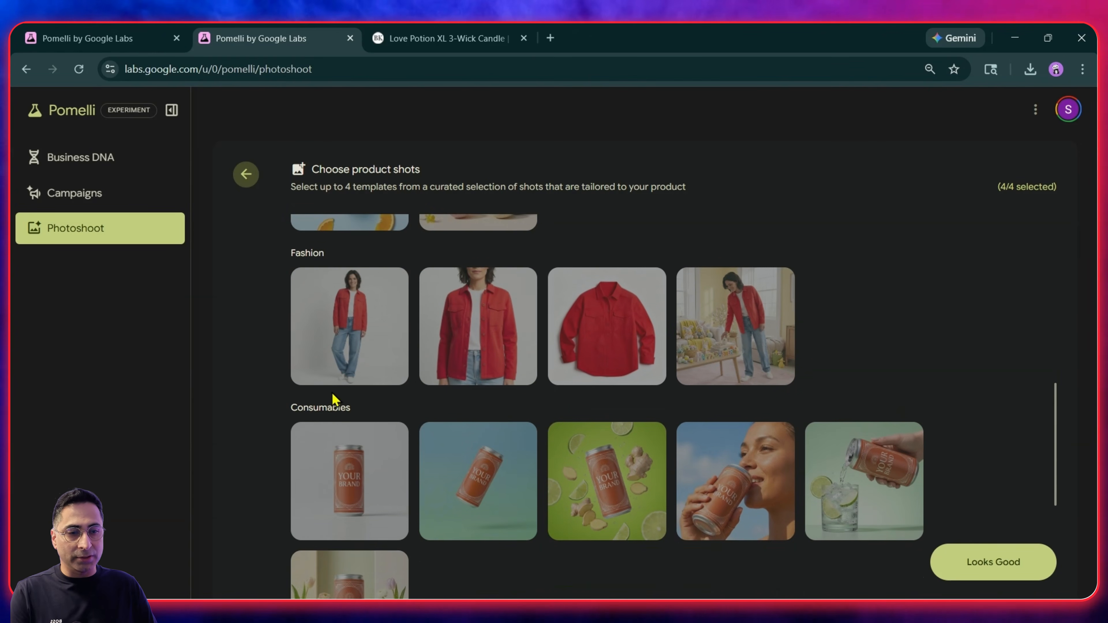
{"action": "scroll", "coordinate": [735, 490], "scroll_direction": "down", "scroll_amount": 4}
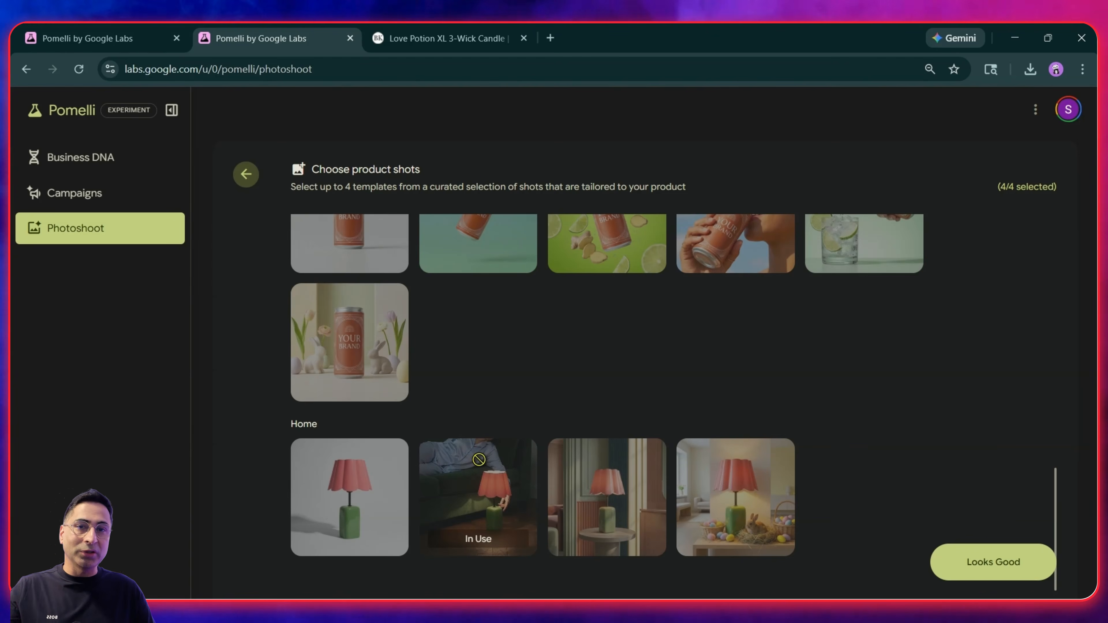
- Keep the Flatlay, Studio, In Use and Contextual templates and create the photoshoot
{"action": "left_click", "coordinate": [996, 564]}
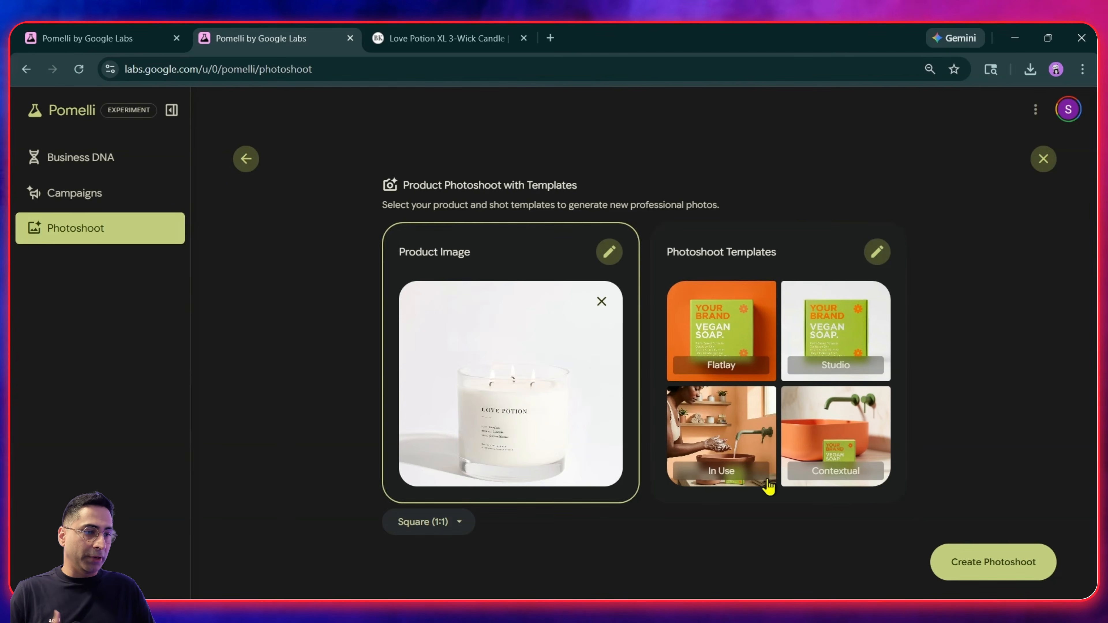
{"action": "left_click", "coordinate": [979, 564]}
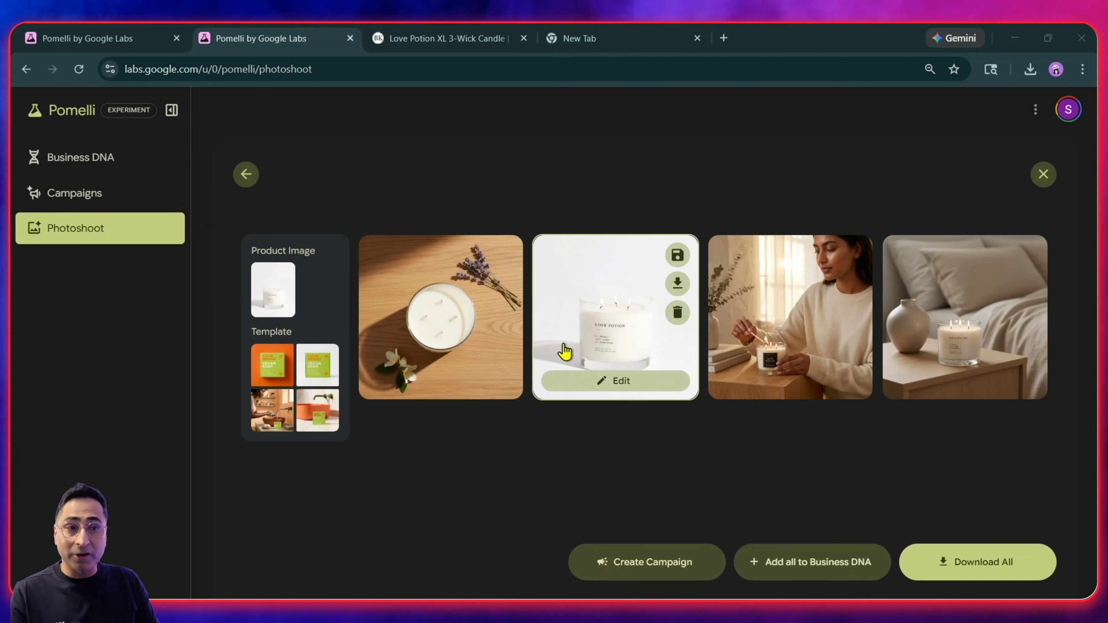
- Examine the four generated Love Potion candle shots one by one at full size
{"action": "left_click", "coordinate": [456, 326]}
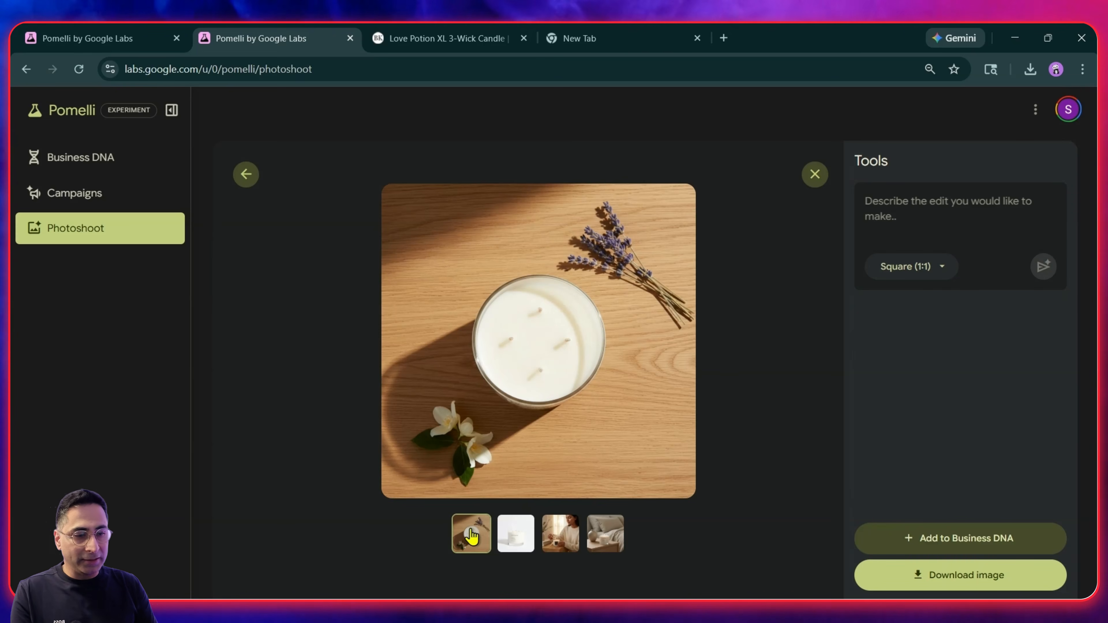
{"action": "left_click", "coordinate": [503, 535]}
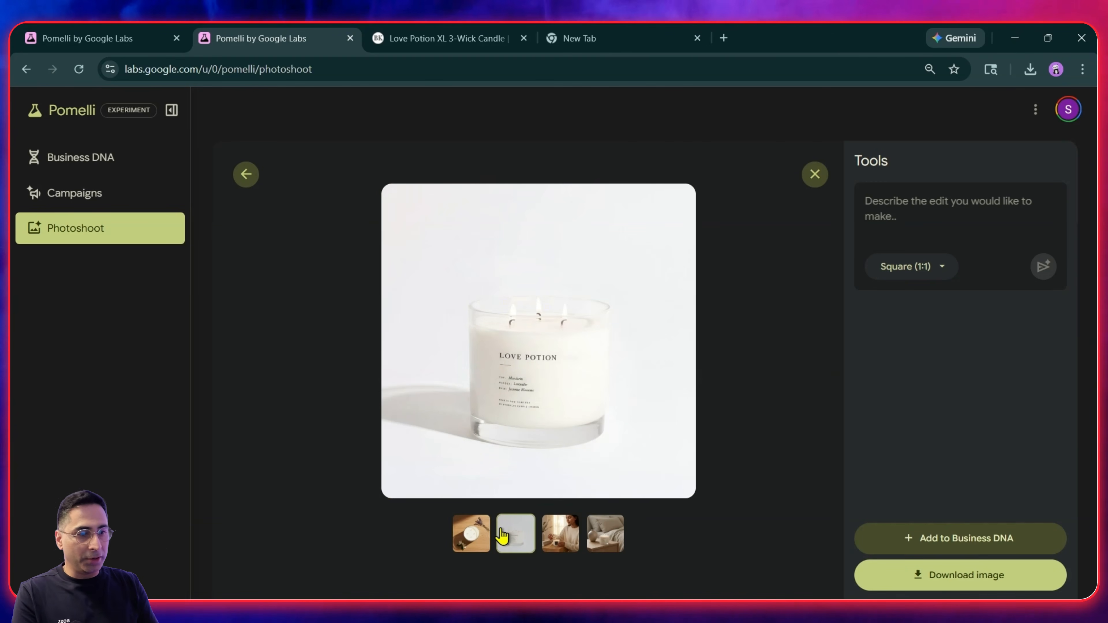
{"action": "left_click", "coordinate": [558, 535]}
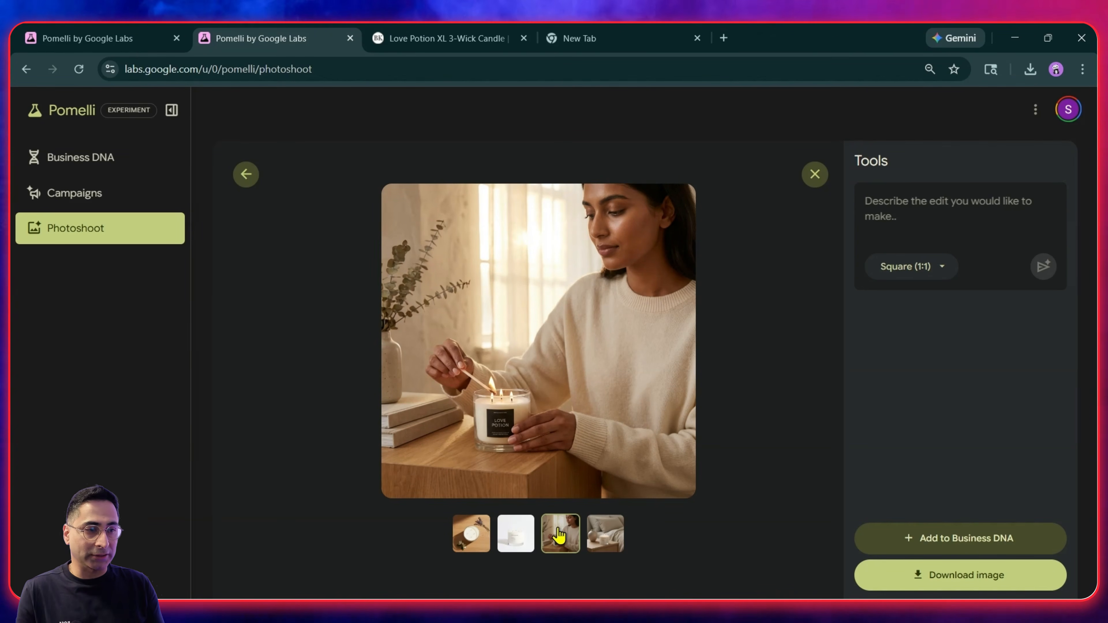
{"action": "left_click", "coordinate": [594, 532]}
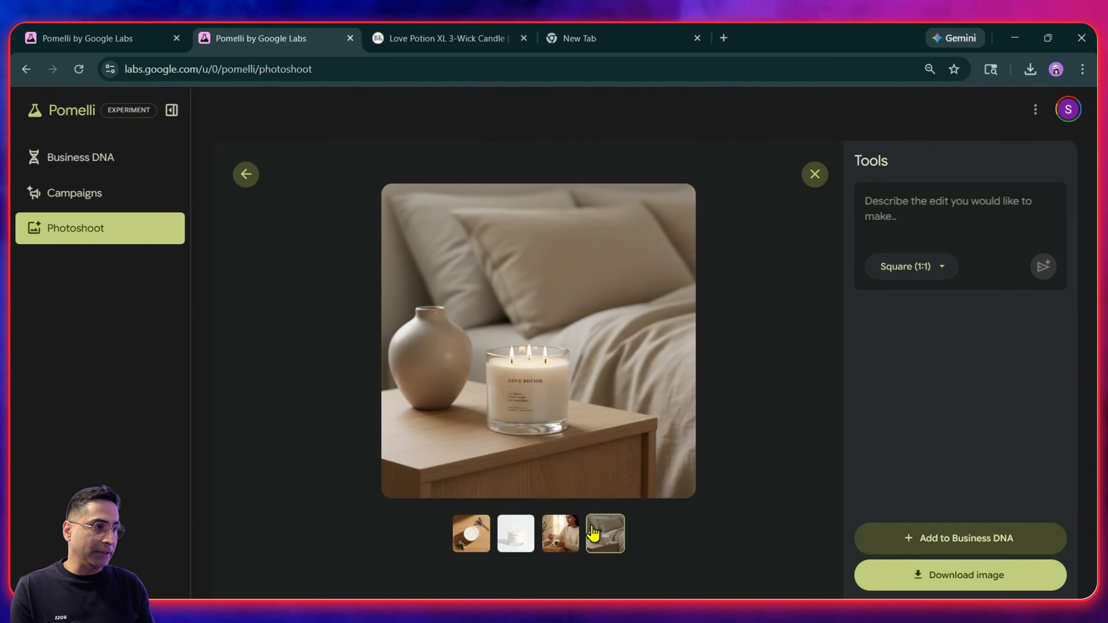
- Edit the shot of the woman lighting the candle with the prompt "Make this during evening with christmas lighting in the background"
{"action": "left_click", "coordinate": [566, 541]}
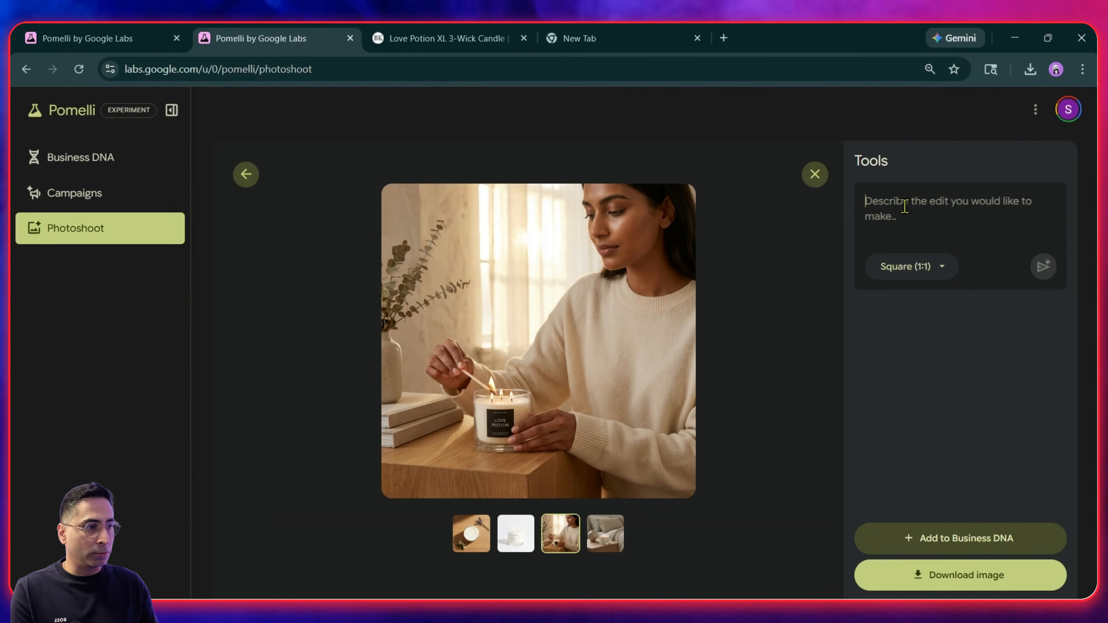
{"action": "type", "text": "Make th"}
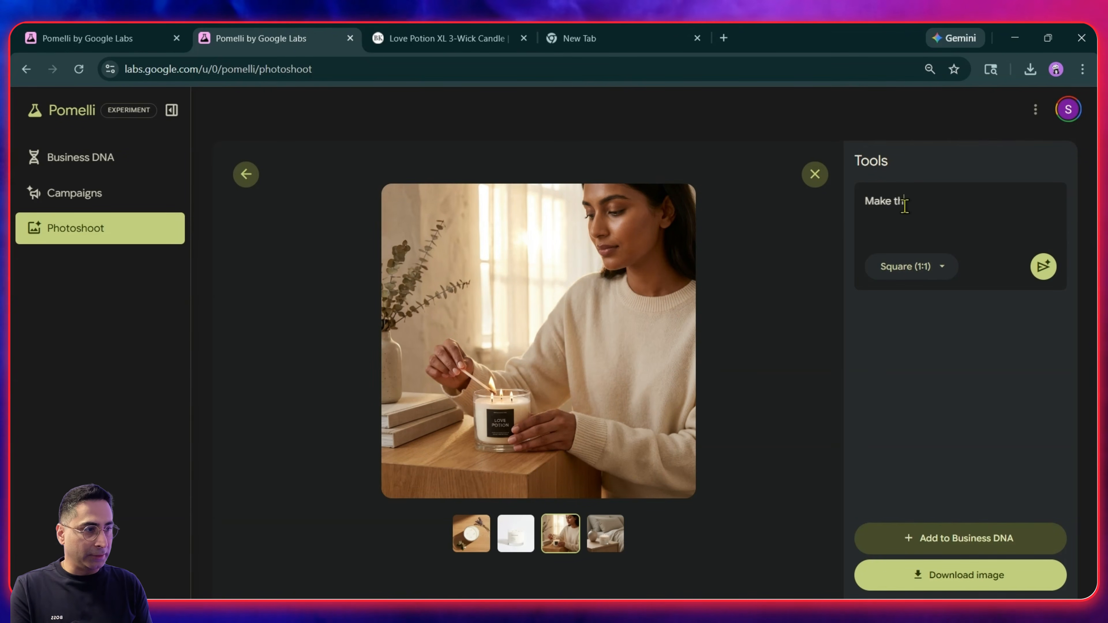
{"action": "type", "text": "is during evening "}
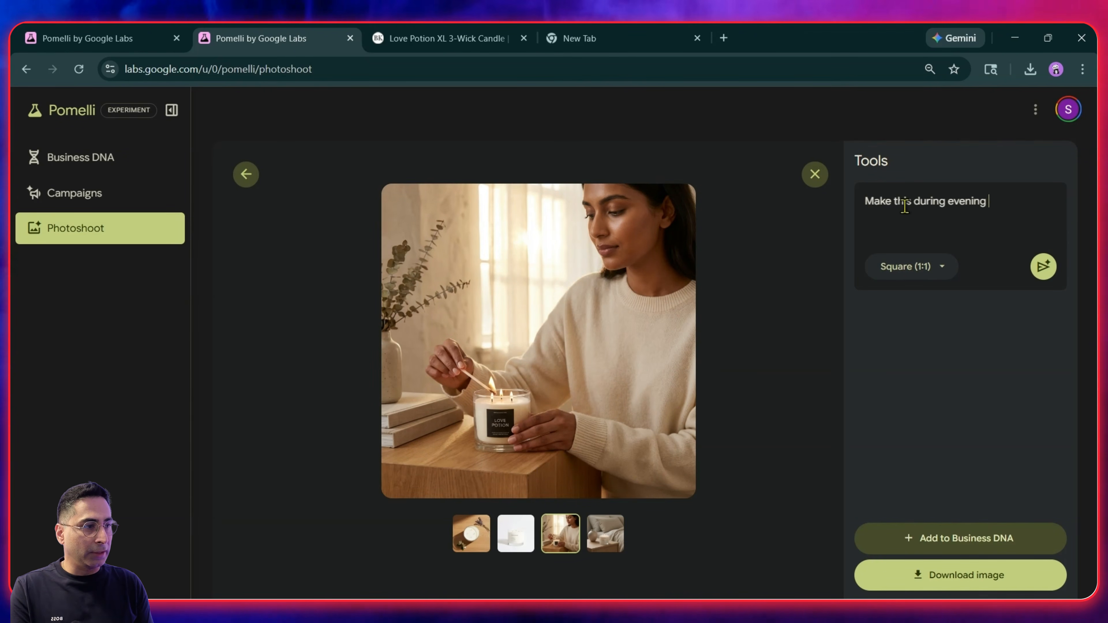
{"action": "type", "text": "with christmas lighting in the background"}
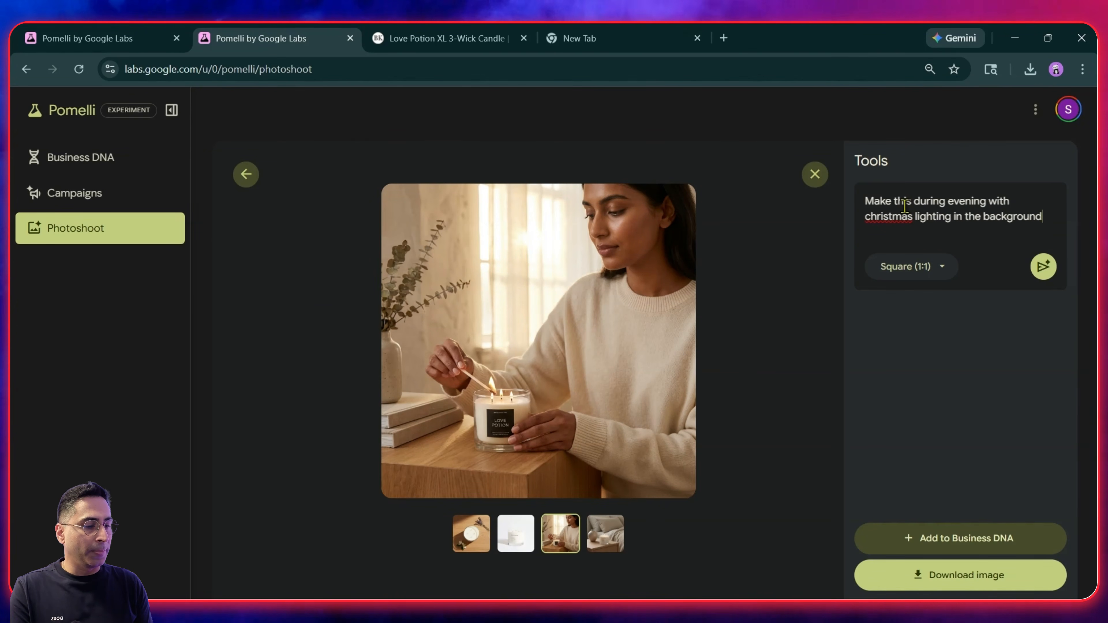
{"action": "key", "text": "Return"}
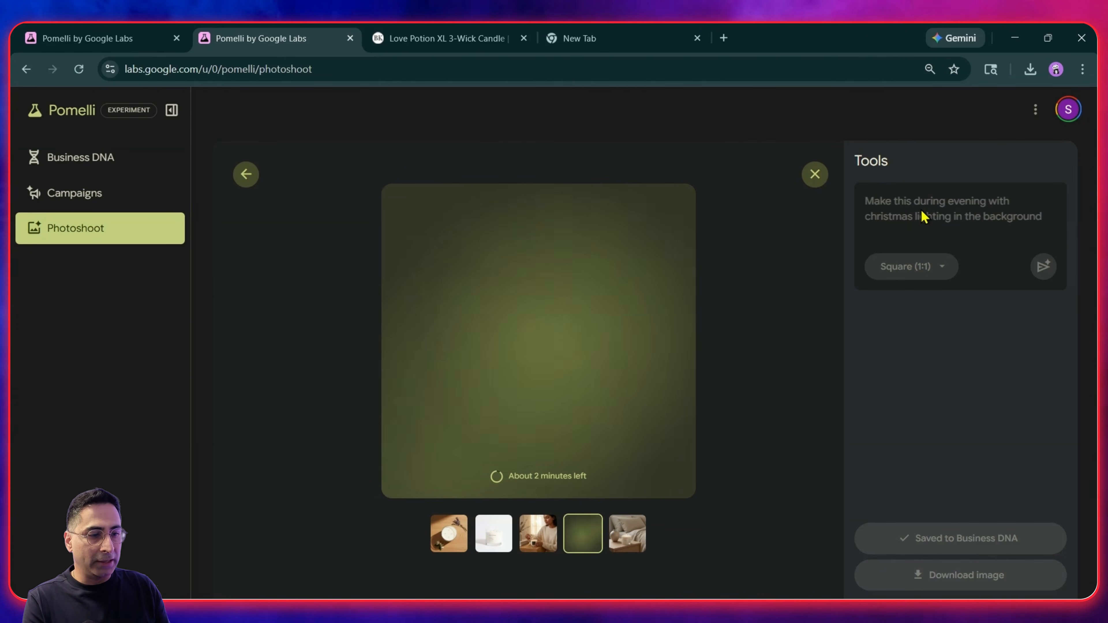
- Compare the original candle-lighting shot with its evening Christmas version by switching back and forth between them
{"action": "left_click", "coordinate": [531, 533]}
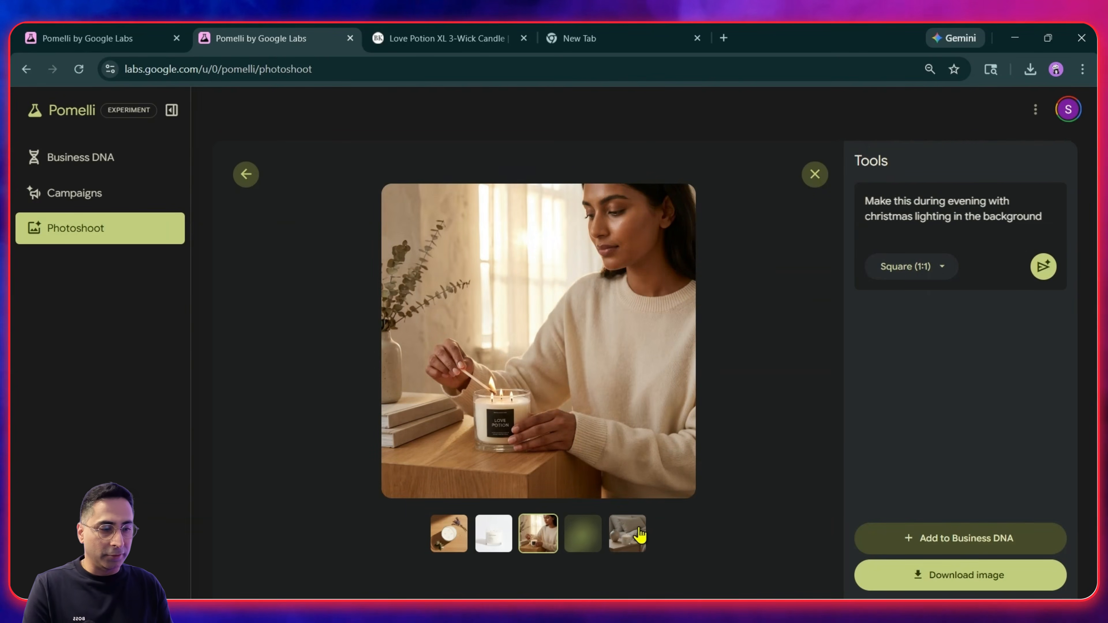
{"action": "left_click", "coordinate": [638, 533]}
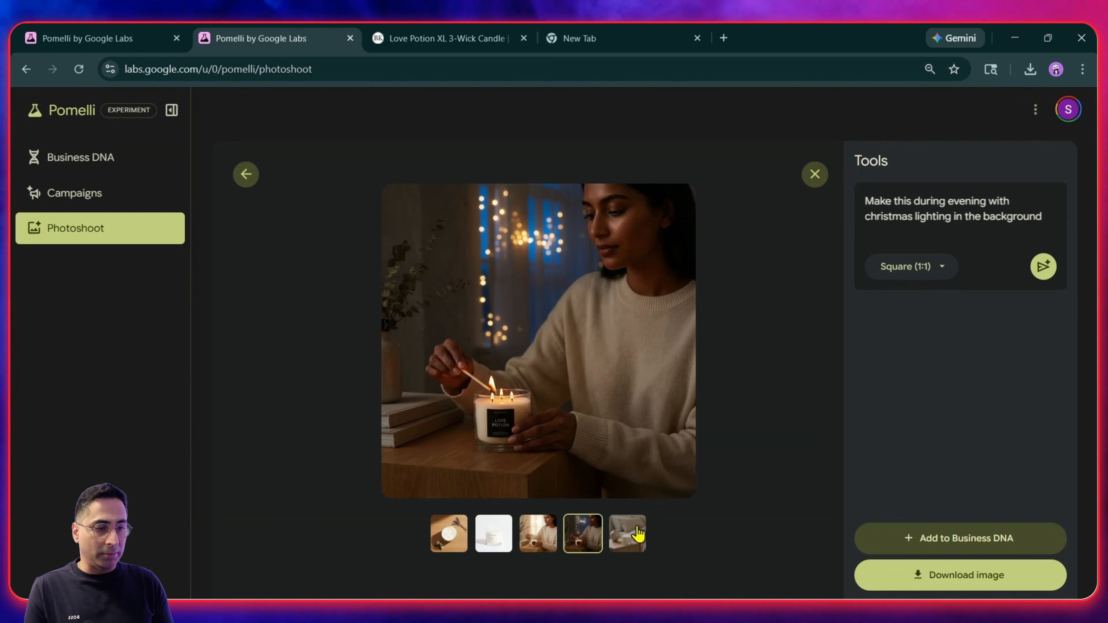
{"action": "left_click", "coordinate": [539, 530]}
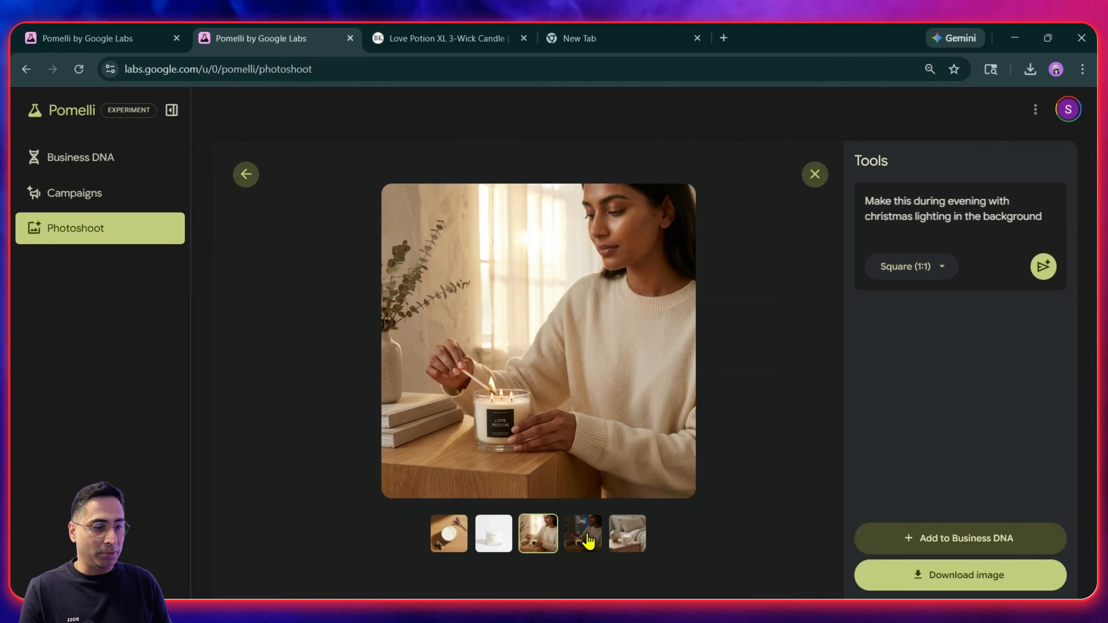
{"action": "left_click", "coordinate": [584, 537]}
{"action": "left_click", "coordinate": [538, 533]}
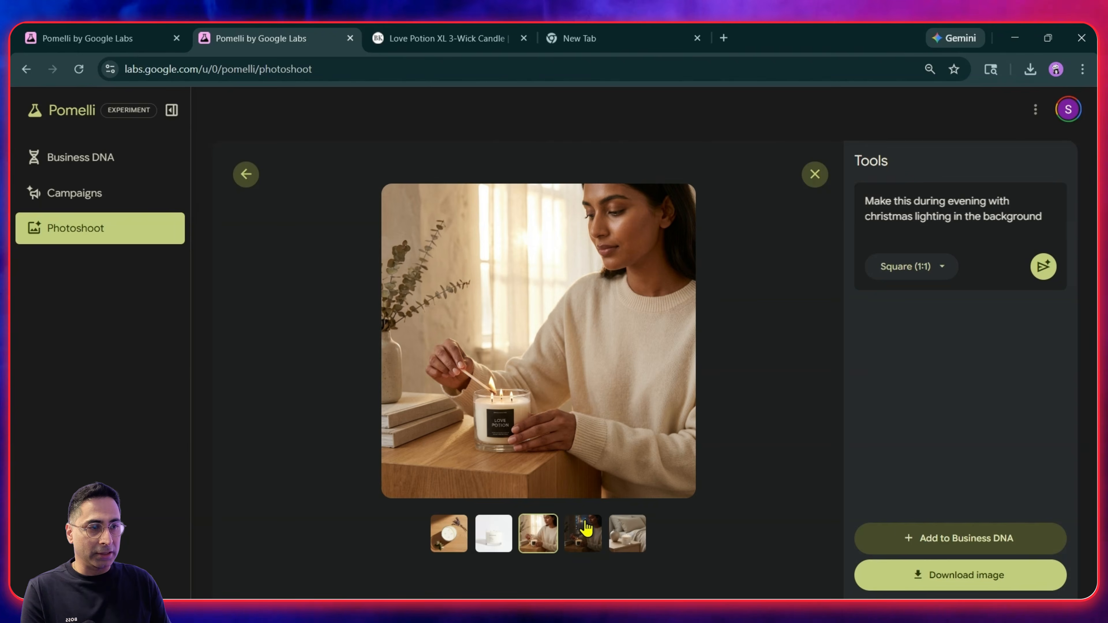
{"action": "left_click", "coordinate": [583, 530]}
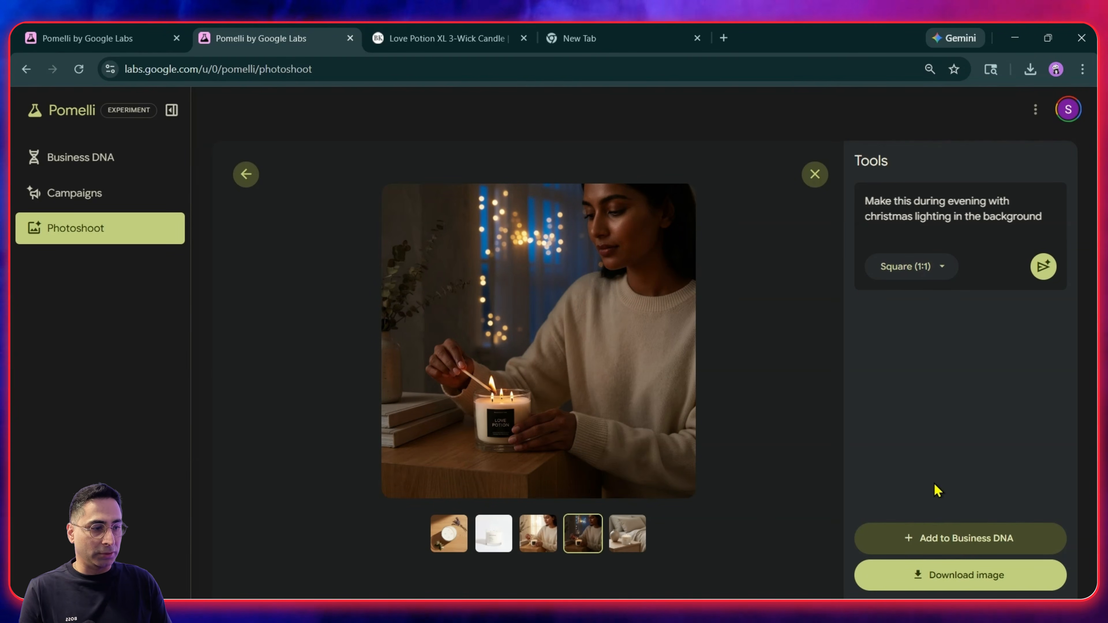
- Edit the bedside table shot with the prompt "add a puppy on the bed add some christmas decor"
{"action": "left_click", "coordinate": [628, 533]}
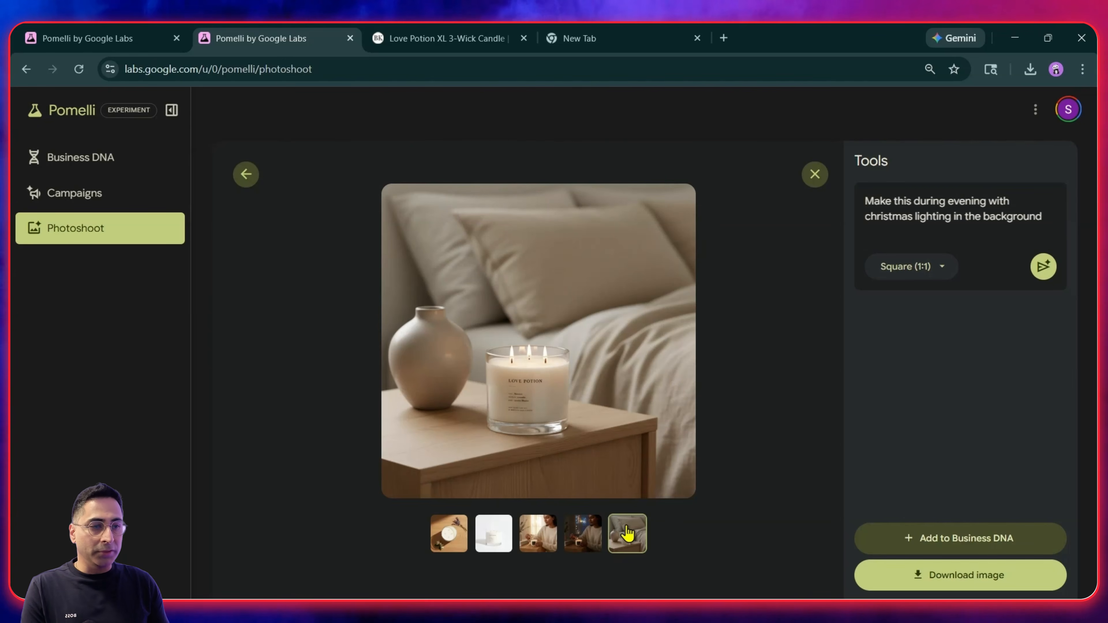
{"action": "left_click", "coordinate": [956, 203]}
{"action": "key", "text": "ctrl+a"}
{"action": "type", "text": "add a "}
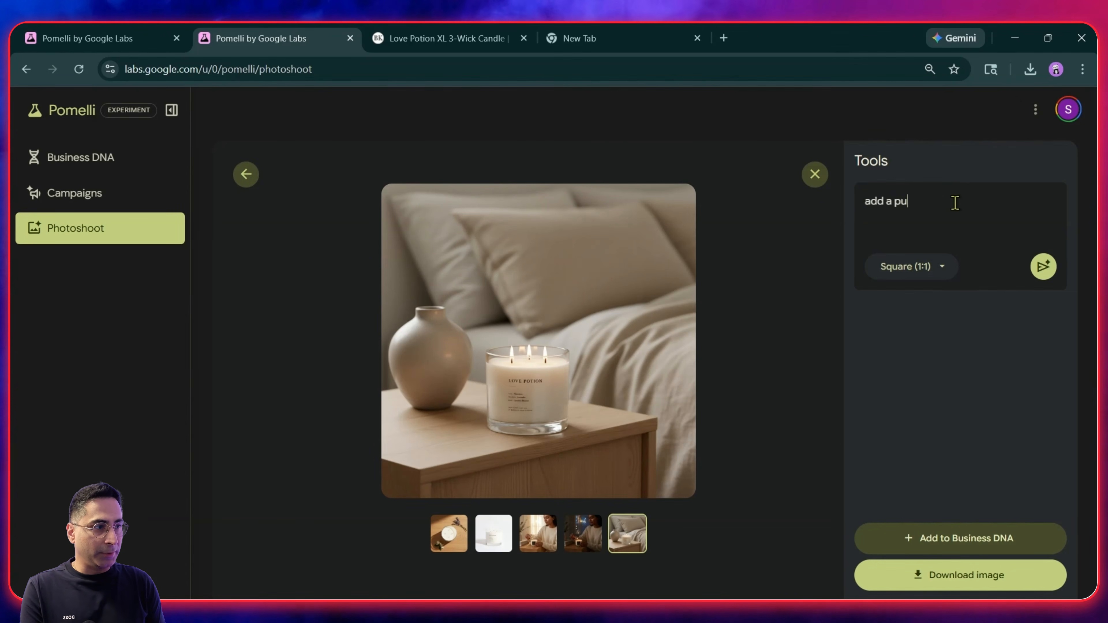
{"action": "type", "text": "puppy on the bed add some christmas decor"}
{"action": "key", "text": "Return"}
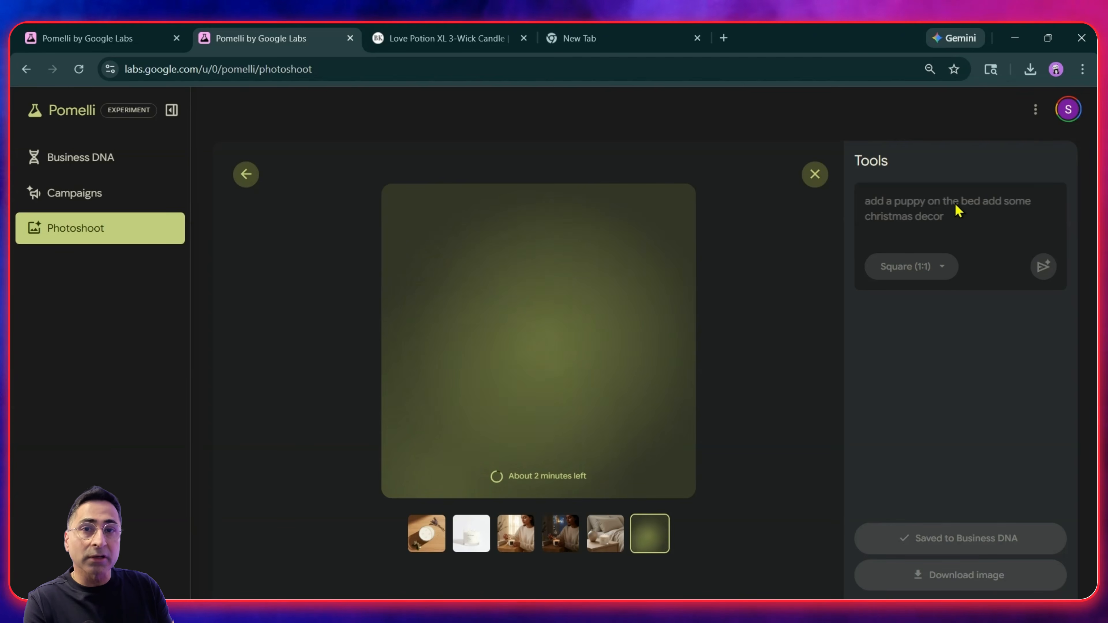
{"action": "left_click", "coordinate": [596, 530]}
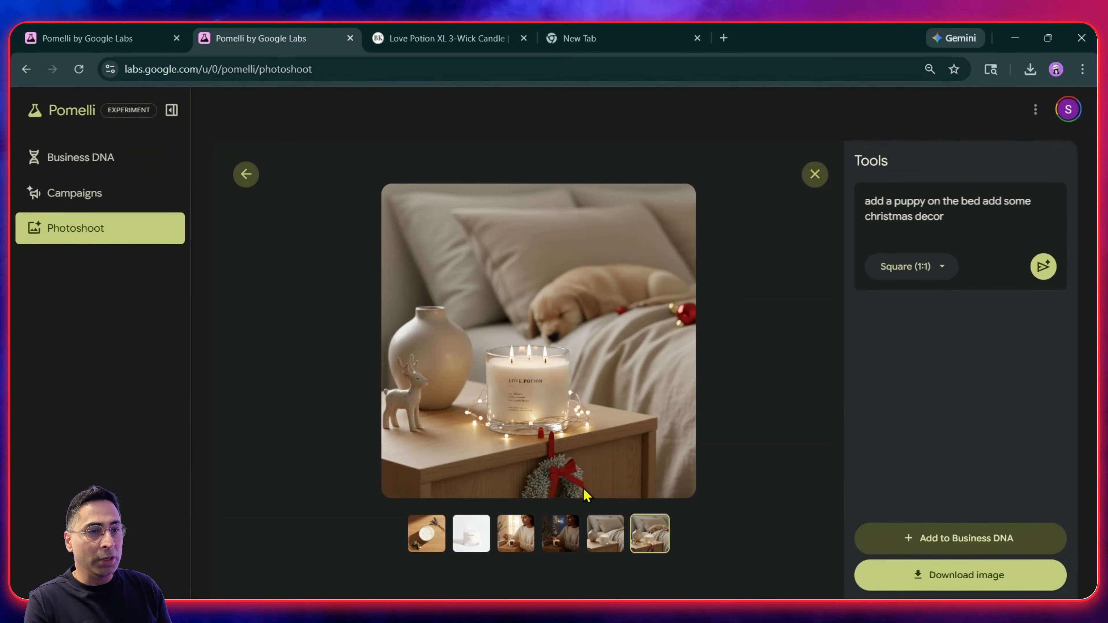
- Return to the overview of all the photoshoot's images, stay there, and download them all
{"action": "left_click", "coordinate": [246, 174]}
{"action": "mouse_move", "coordinate": [697, 429]}
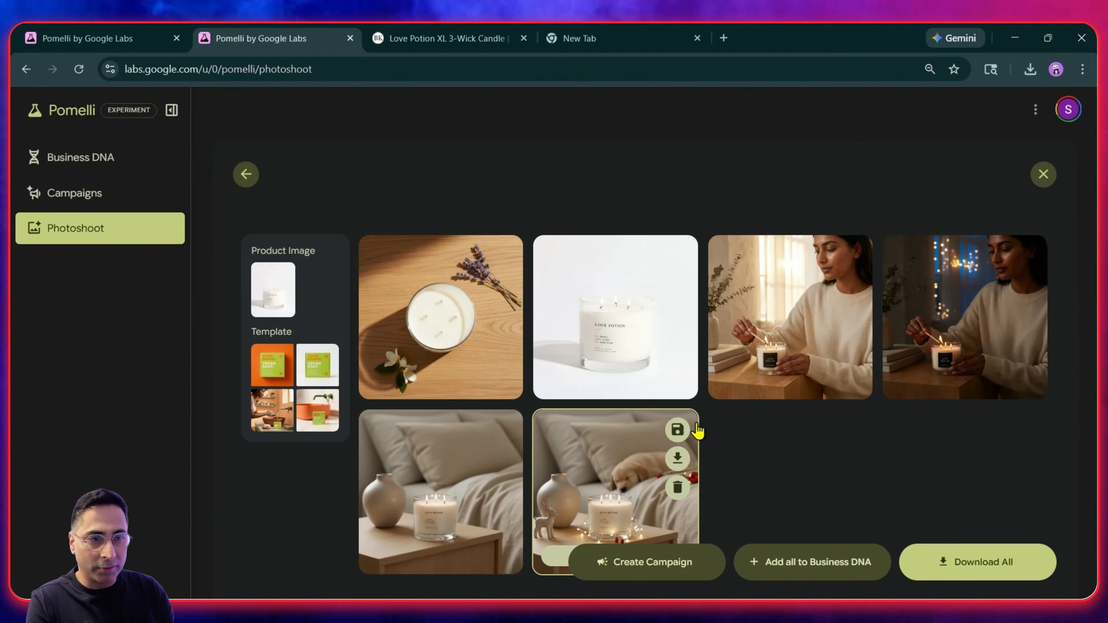
{"action": "left_click", "coordinate": [251, 176]}
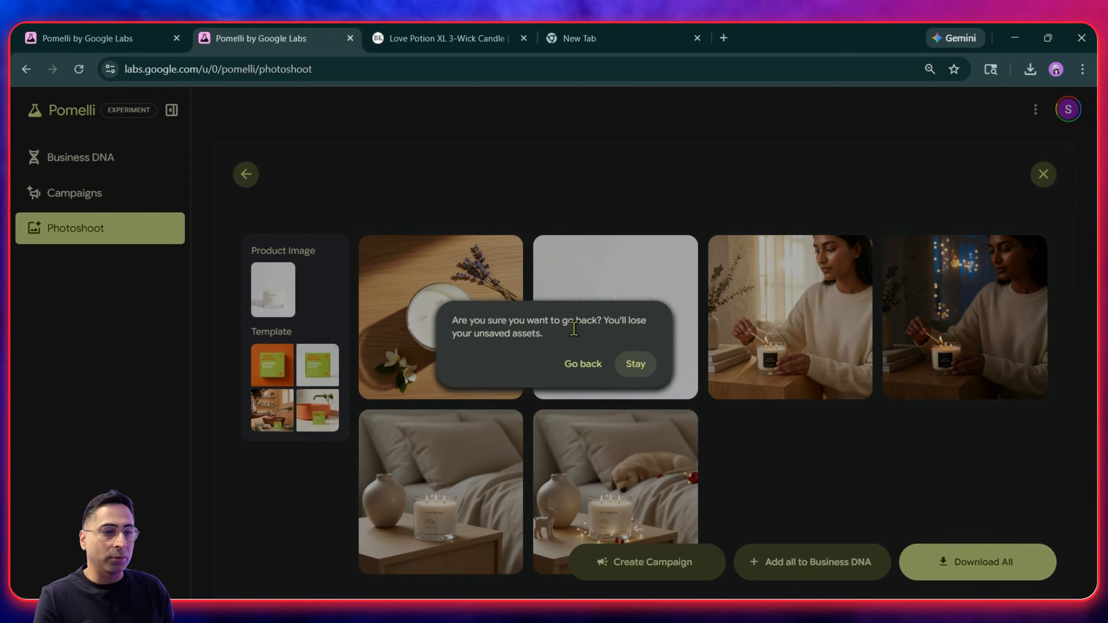
{"action": "left_click", "coordinate": [621, 367]}
{"action": "left_click", "coordinate": [987, 575]}
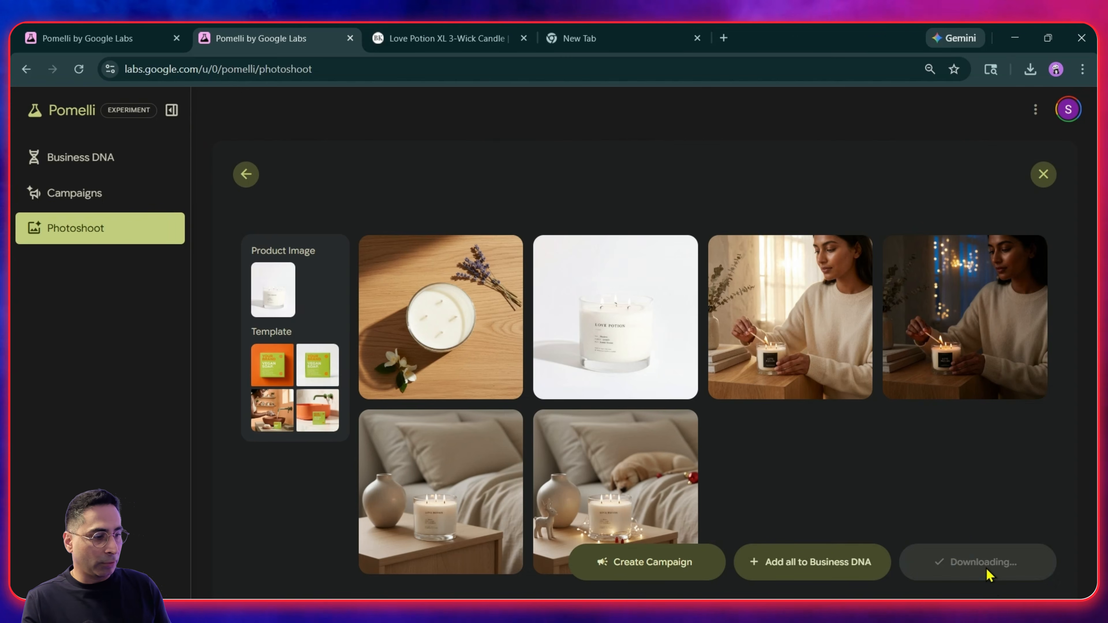
{"action": "left_click", "coordinate": [870, 487]}
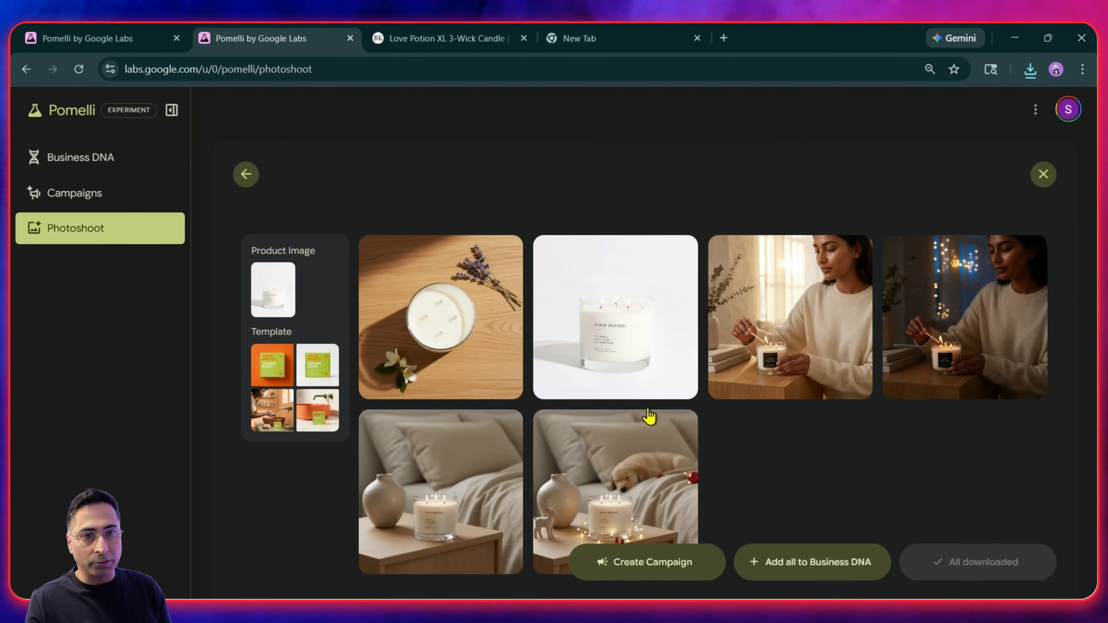
- Leave the photoshoot and create the creatives for the campaign idea "Luxury that breathes clean."
{"action": "left_click", "coordinate": [246, 175]}
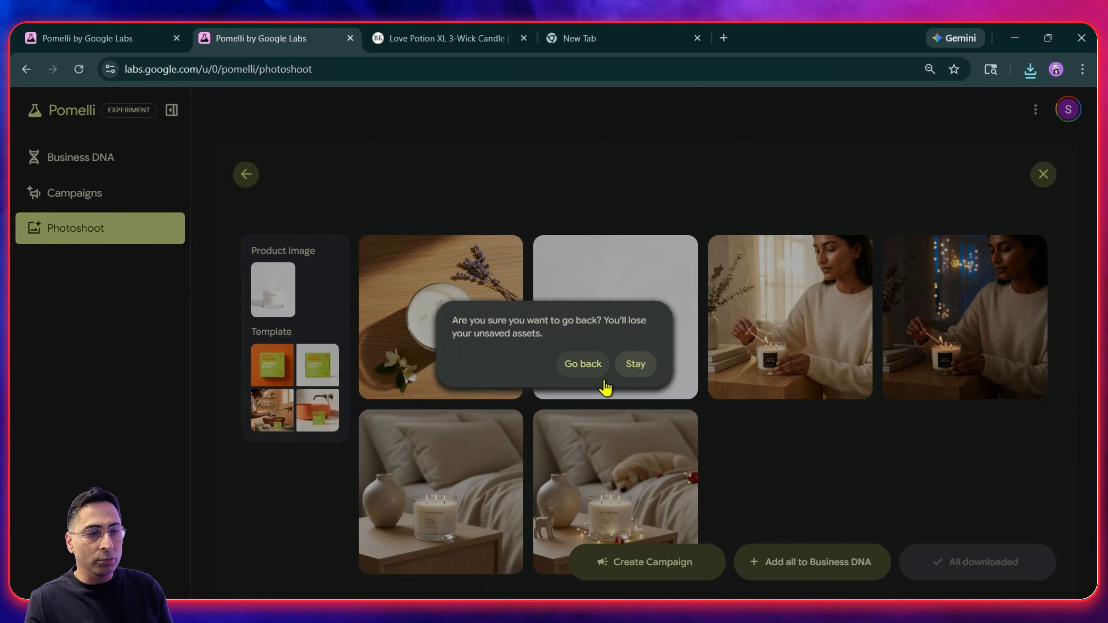
{"action": "left_click", "coordinate": [594, 367]}
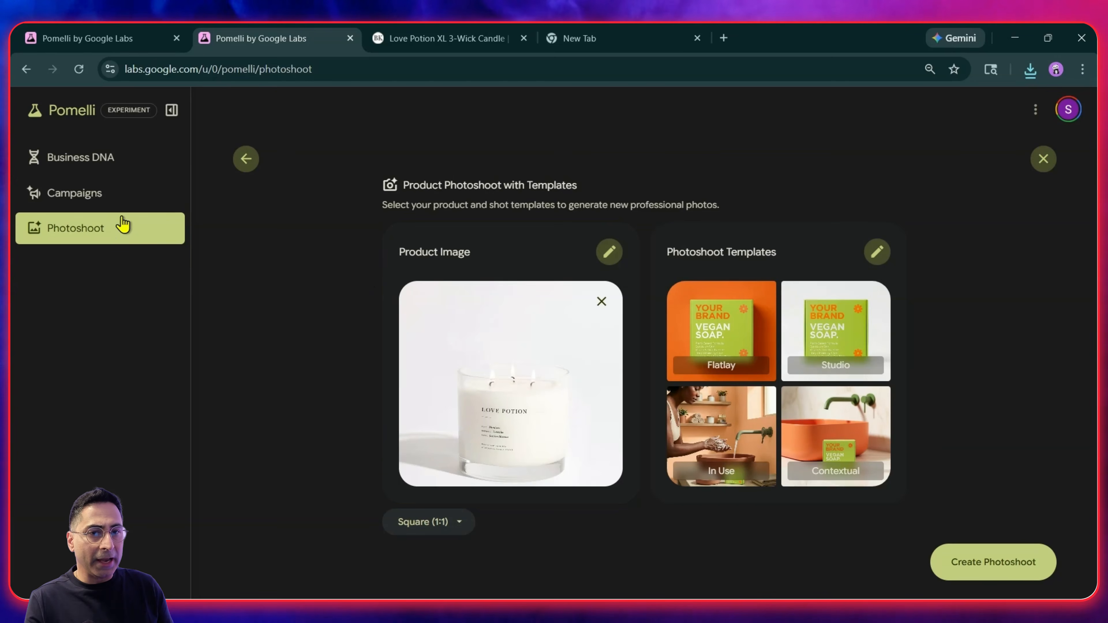
{"action": "left_click", "coordinate": [109, 204]}
{"action": "scroll", "coordinate": [483, 426], "scroll_direction": "down", "scroll_amount": 5}
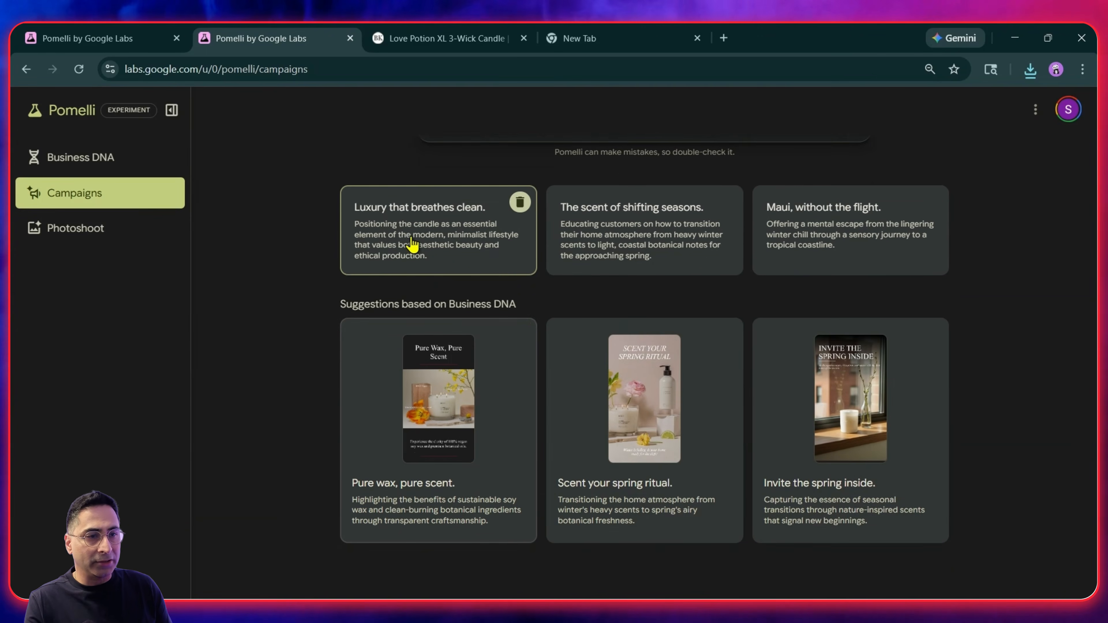
{"action": "scroll", "coordinate": [465, 276], "scroll_direction": "up", "scroll_amount": 4}
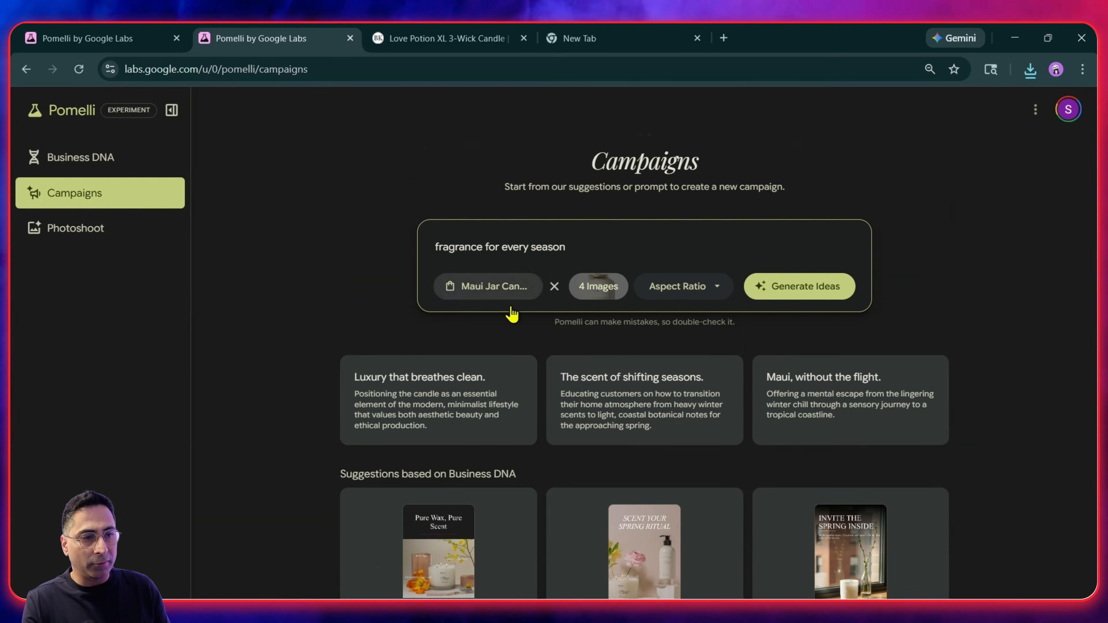
{"action": "left_click", "coordinate": [434, 387]}
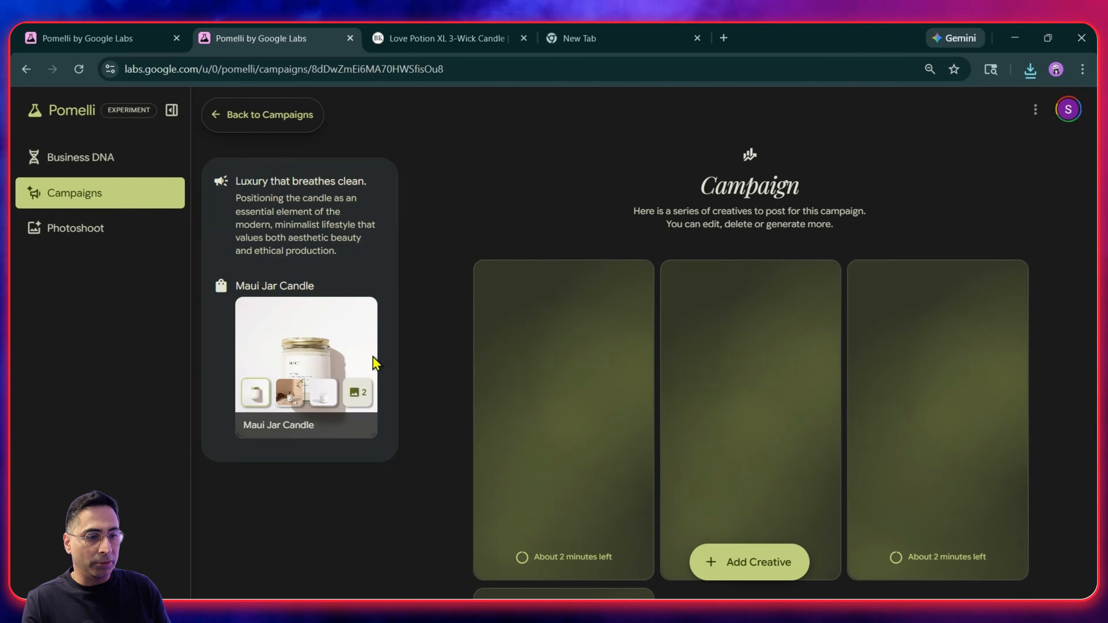
{"action": "scroll", "coordinate": [440, 339], "scroll_direction": "down", "scroll_amount": 2}
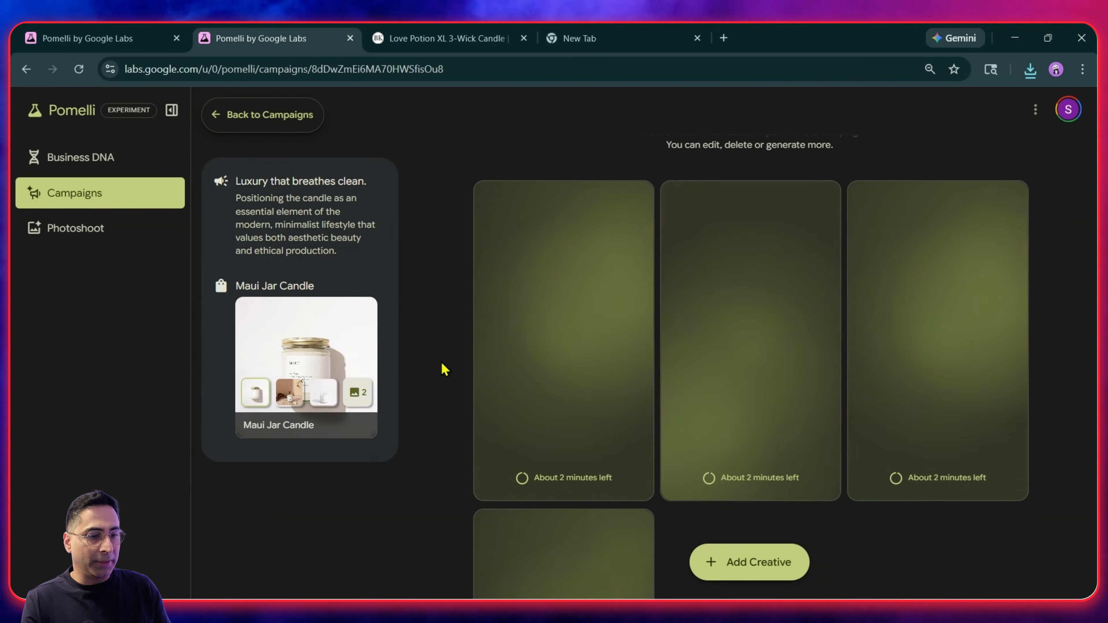
{"action": "scroll", "coordinate": [444, 369], "scroll_direction": "down", "scroll_amount": 1}
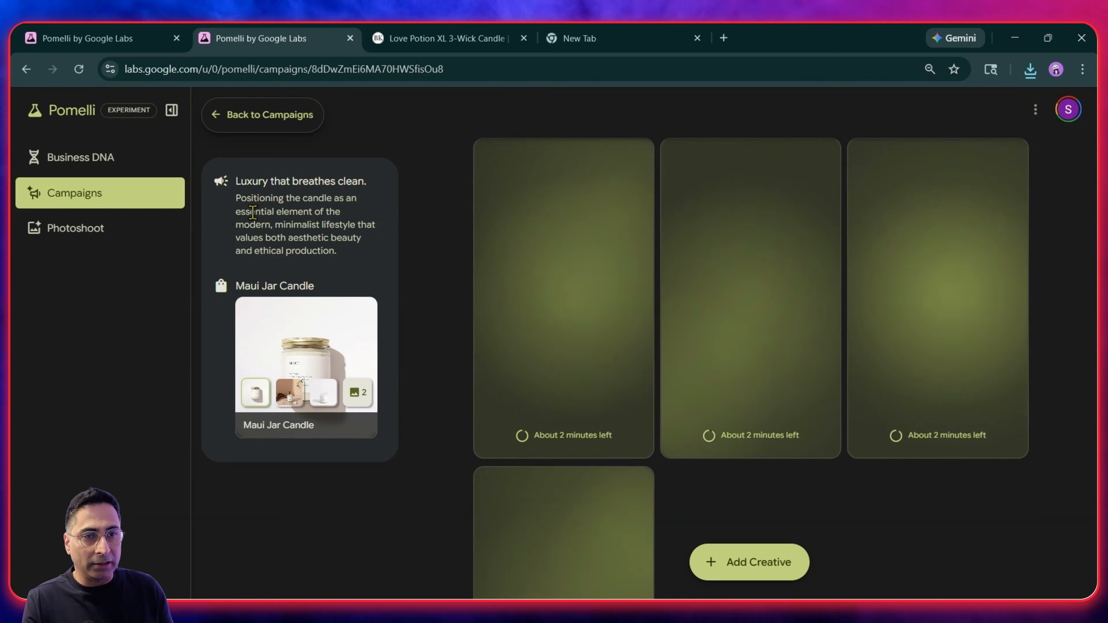
{"action": "left_click_drag", "start_coordinate": [345, 258], "coordinate": [243, 226]}
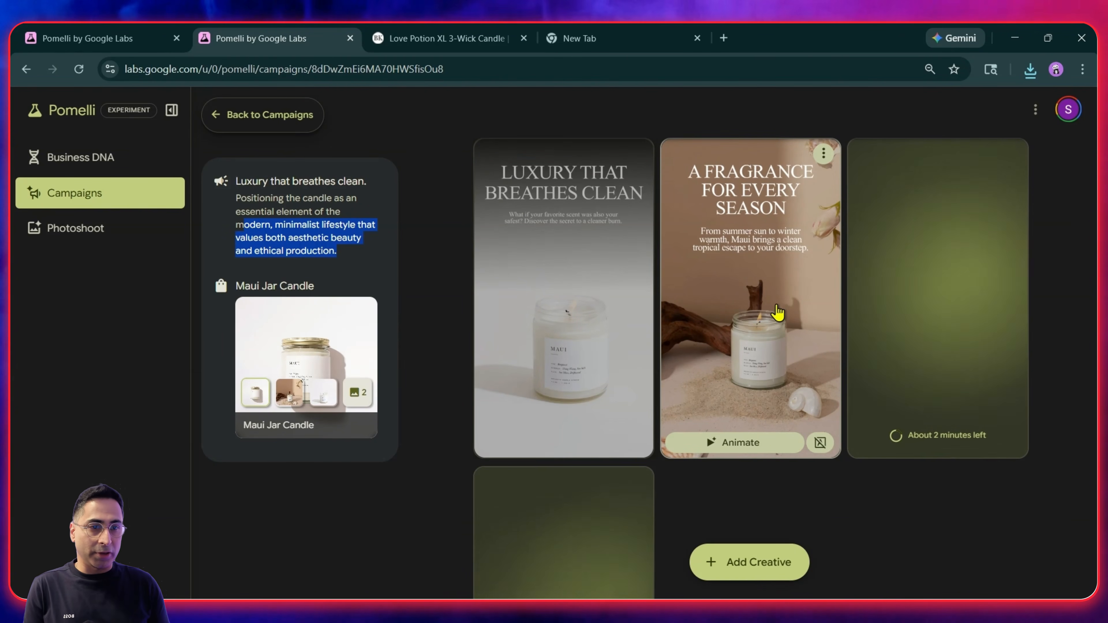
- Animate the "A Fragrance for Every Season" creative in the campaign
{"action": "left_click", "coordinate": [735, 442]}
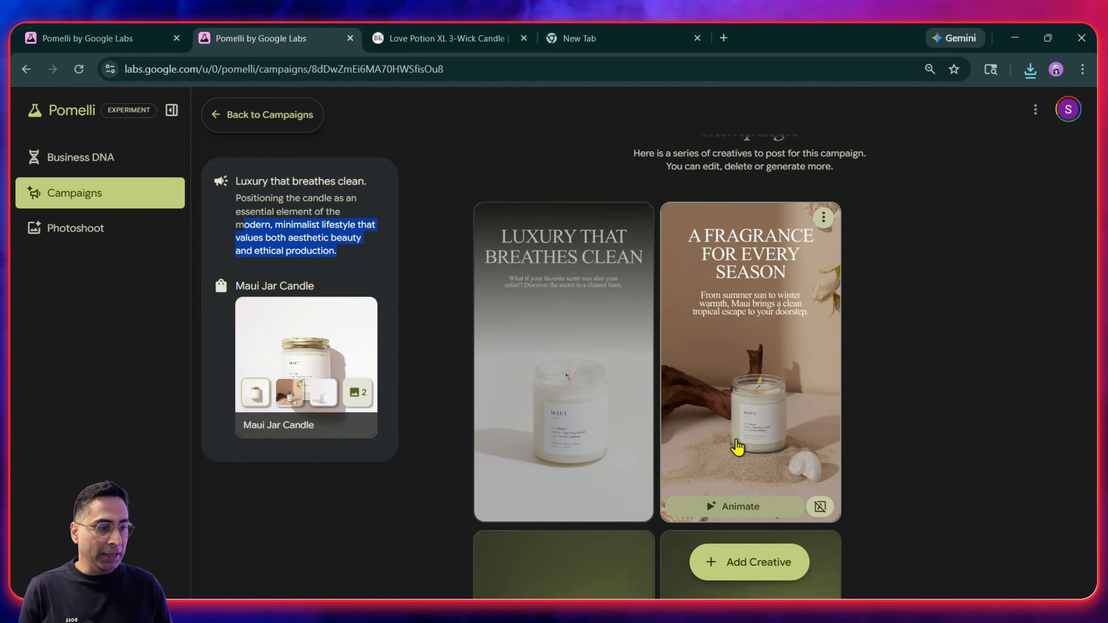
{"action": "scroll", "coordinate": [738, 446], "scroll_direction": "down", "scroll_amount": 2}
{"action": "scroll", "coordinate": [767, 421], "scroll_direction": "up", "scroll_amount": 2}
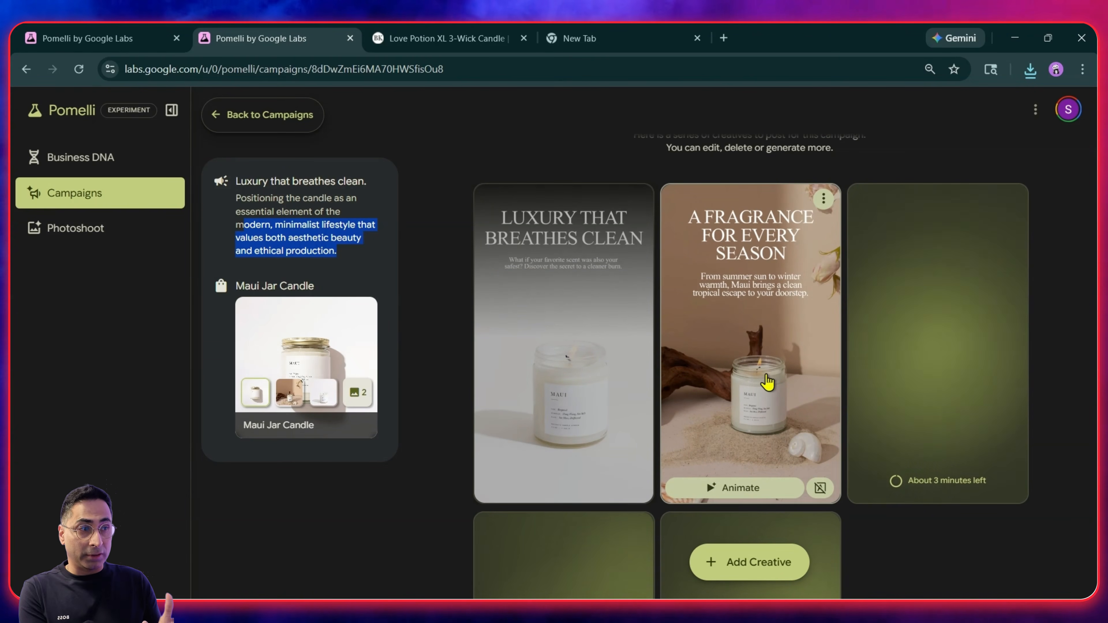
{"action": "scroll", "coordinate": [767, 371], "scroll_direction": "up", "scroll_amount": 2}
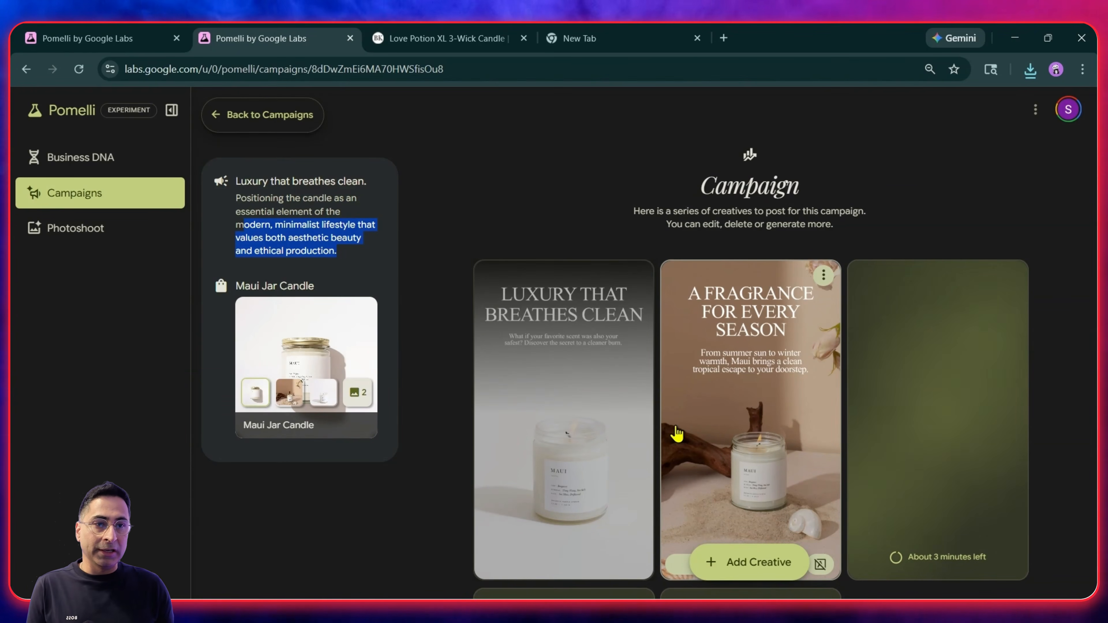
- Go back to the campaign ideas and create the campaign "The scent of shifting seasons."
{"action": "left_click", "coordinate": [289, 114]}
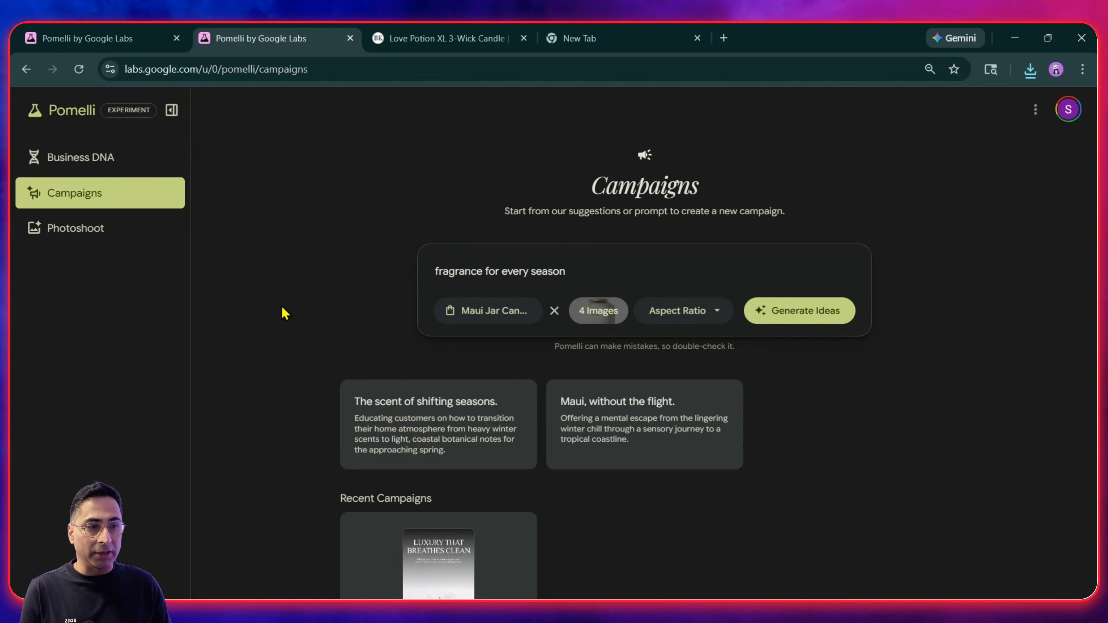
{"action": "scroll", "coordinate": [392, 332], "scroll_direction": "down", "scroll_amount": 2}
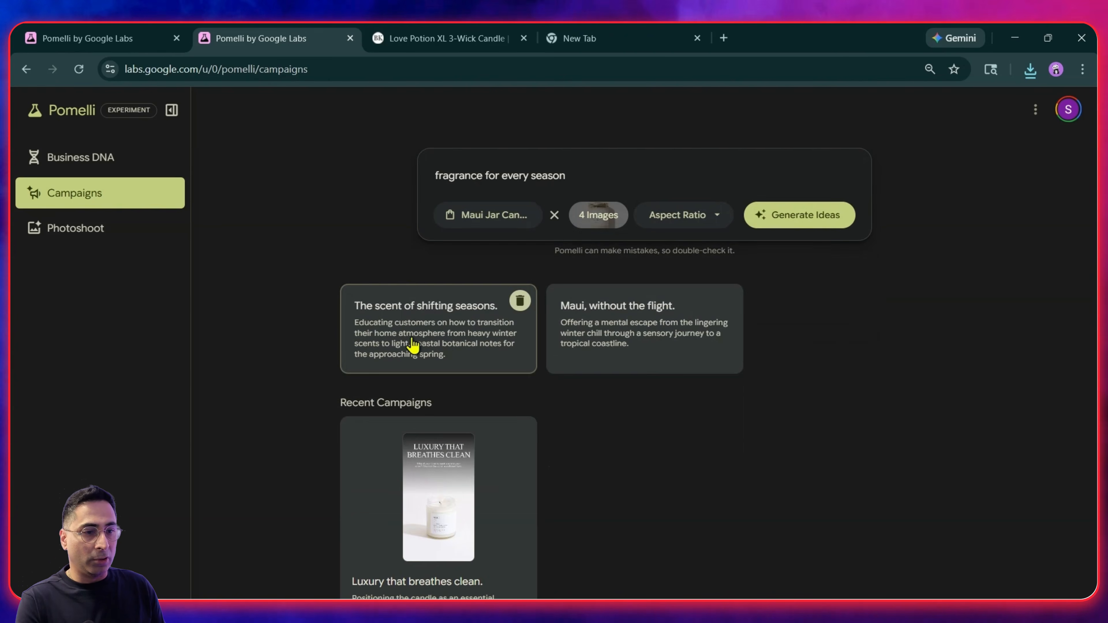
{"action": "left_click", "coordinate": [420, 336]}
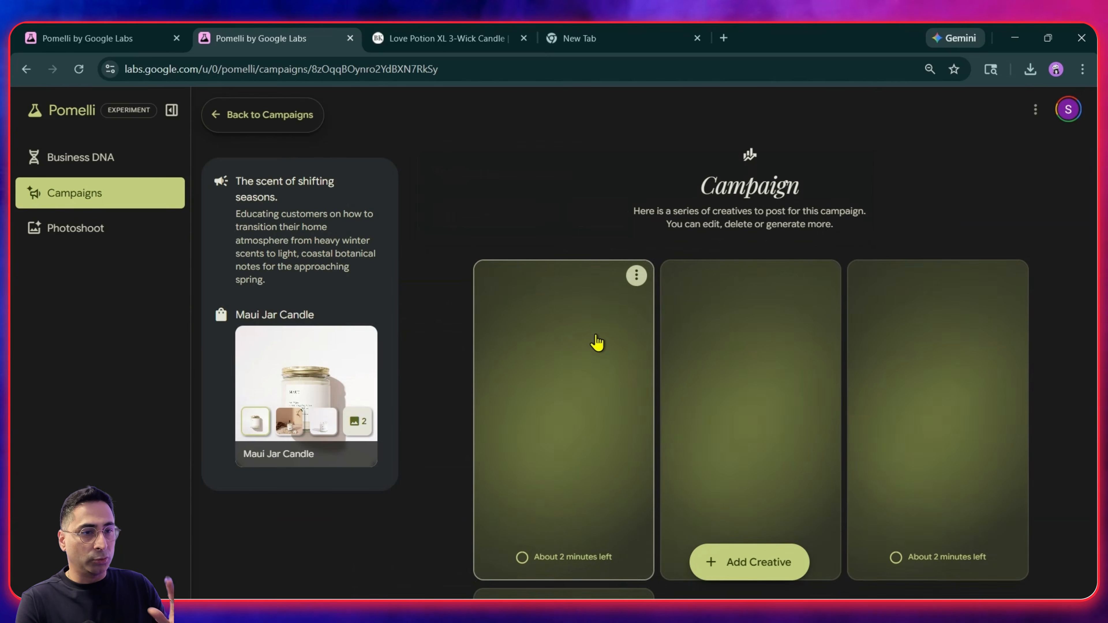
- Create the campaign "Maui, without the flight." from the remaining idea and return to the campaigns overview
{"action": "left_click", "coordinate": [276, 118]}
{"action": "left_click", "coordinate": [487, 446]}
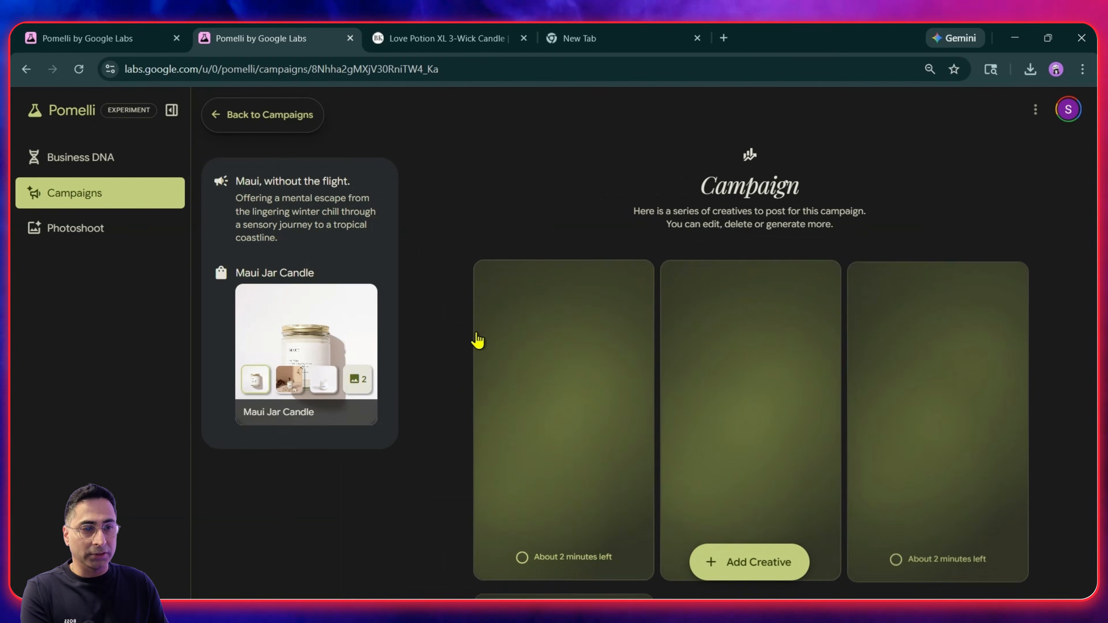
{"action": "left_click", "coordinate": [285, 114]}
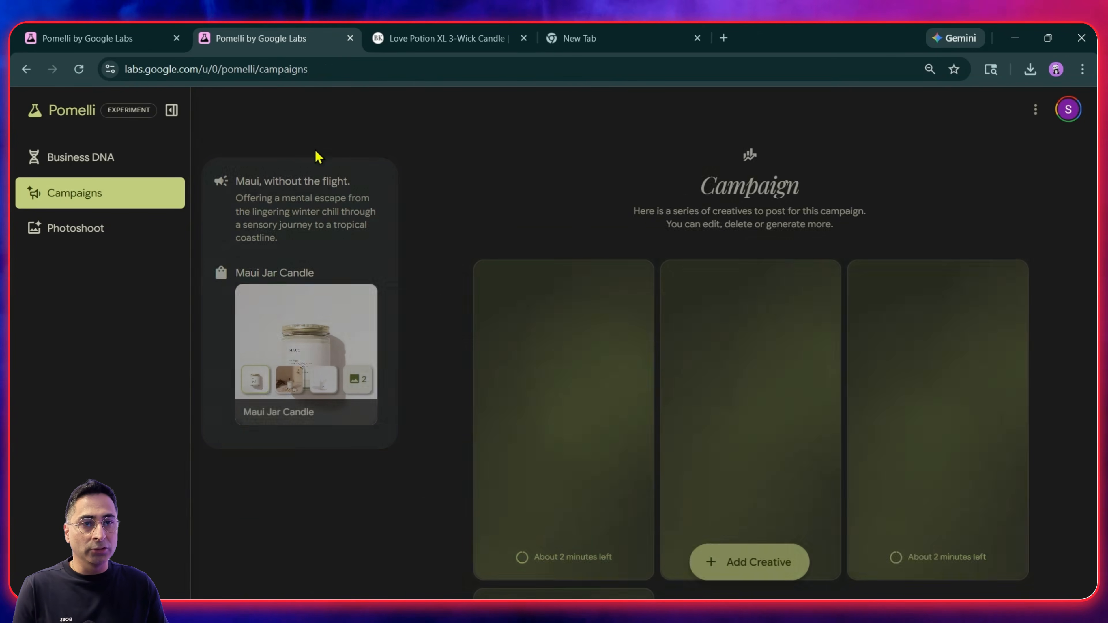
{"action": "scroll", "coordinate": [414, 348], "scroll_direction": "down", "scroll_amount": 8}
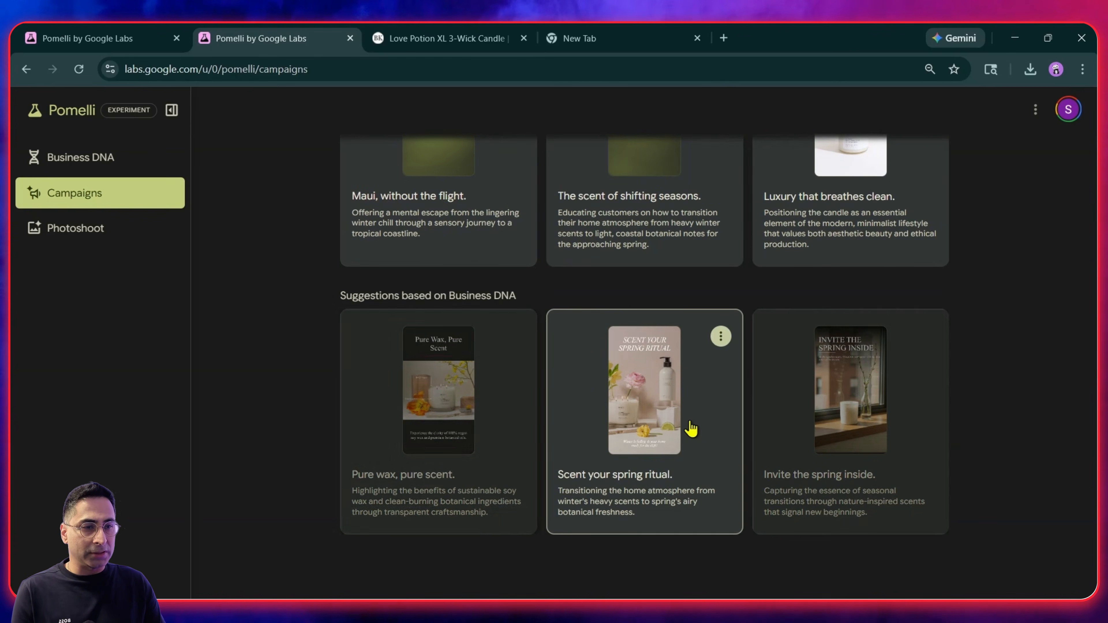
- Check the header and description of the "The Science of a Clean Burn" creative in "Luxury that breathes clean." and generate its call to action
{"action": "left_click", "coordinate": [799, 241]}
{"action": "left_click", "coordinate": [549, 351]}
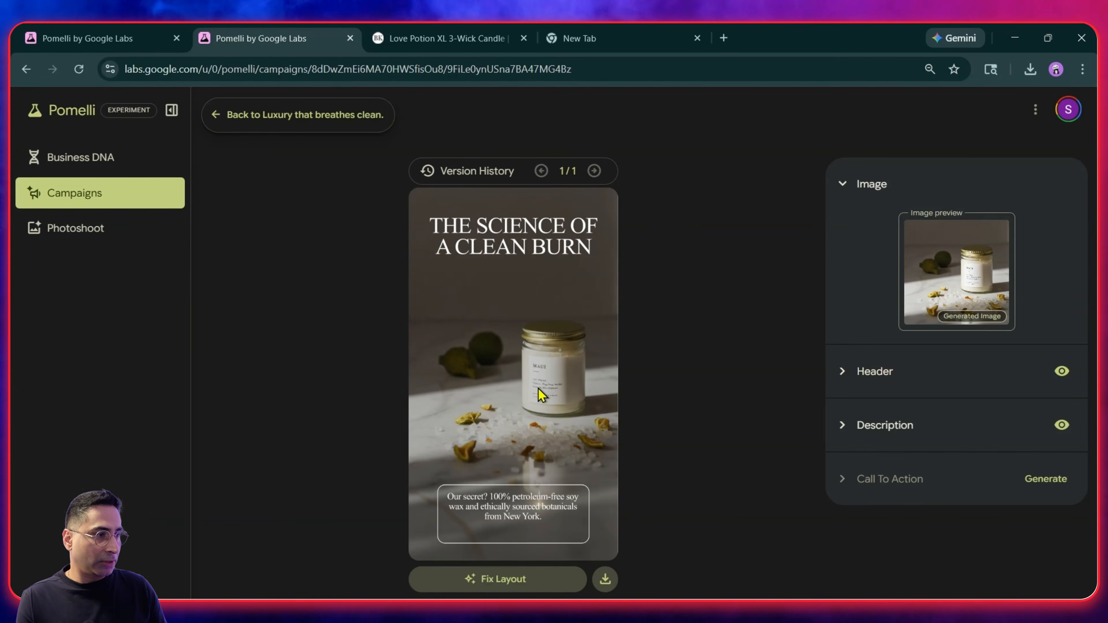
{"action": "left_click", "coordinate": [847, 372]}
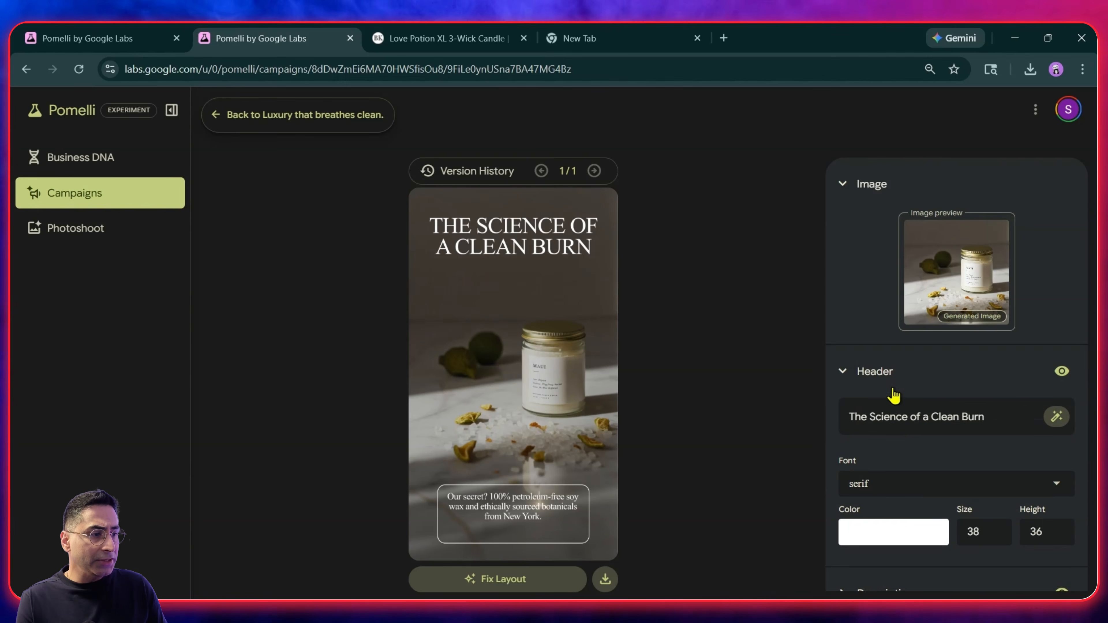
{"action": "scroll", "coordinate": [899, 371], "scroll_direction": "down", "scroll_amount": 2}
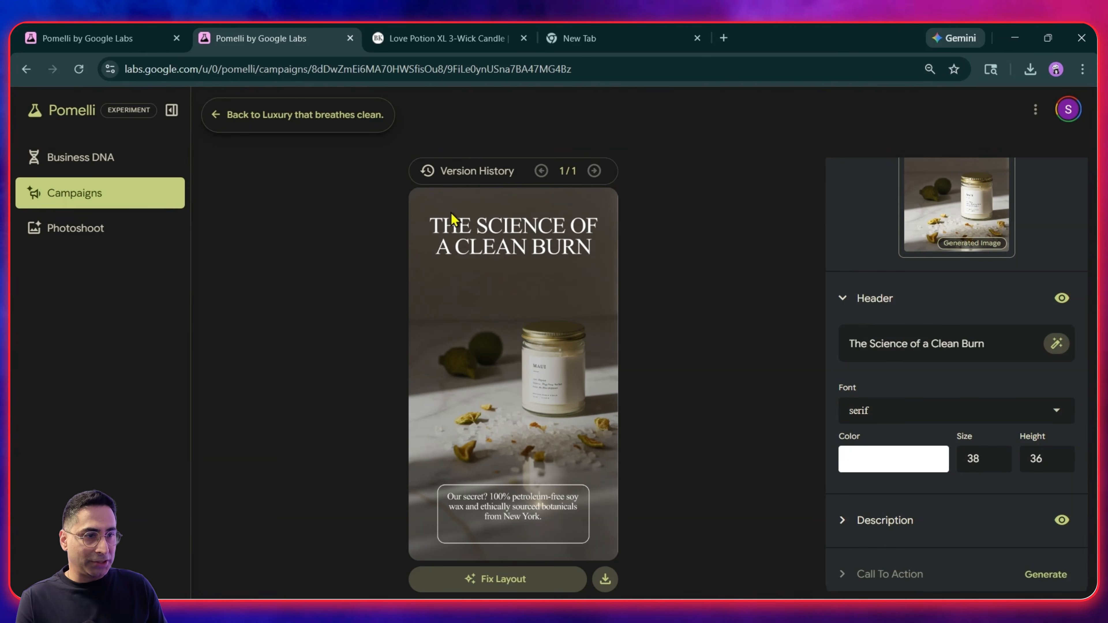
{"action": "left_click", "coordinate": [839, 520]}
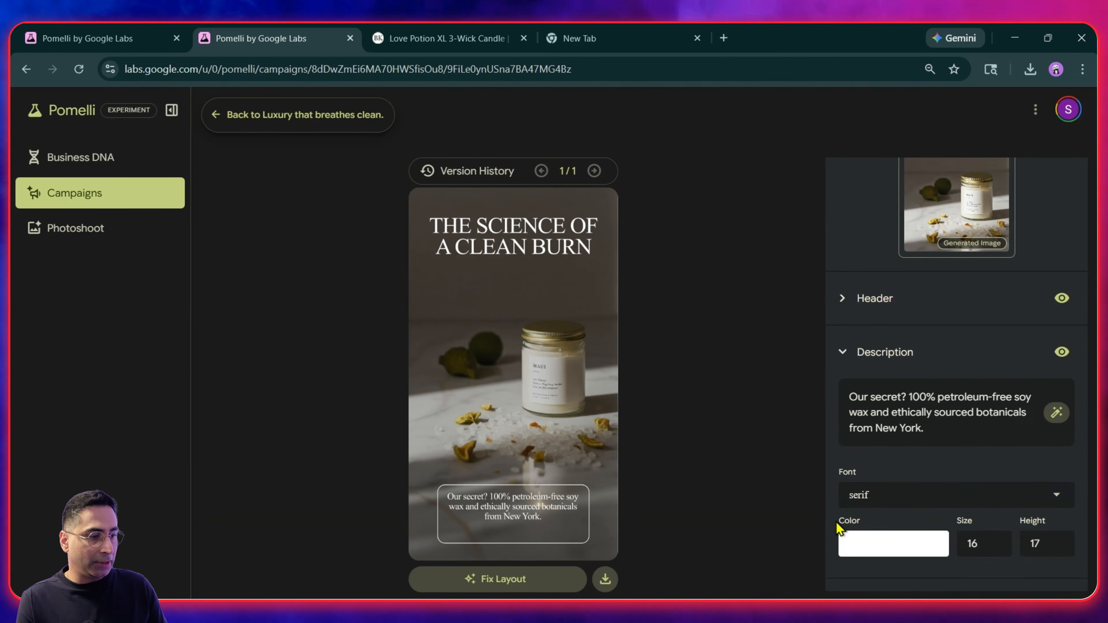
{"action": "scroll", "coordinate": [873, 480], "scroll_direction": "down", "scroll_amount": 1}
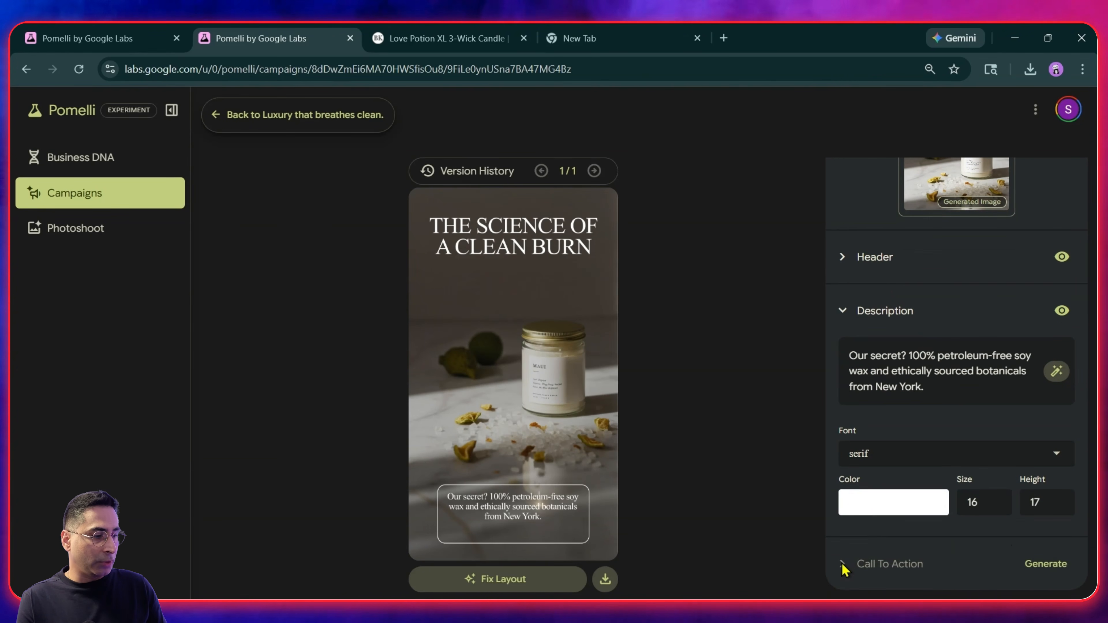
{"action": "left_click", "coordinate": [1045, 564]}
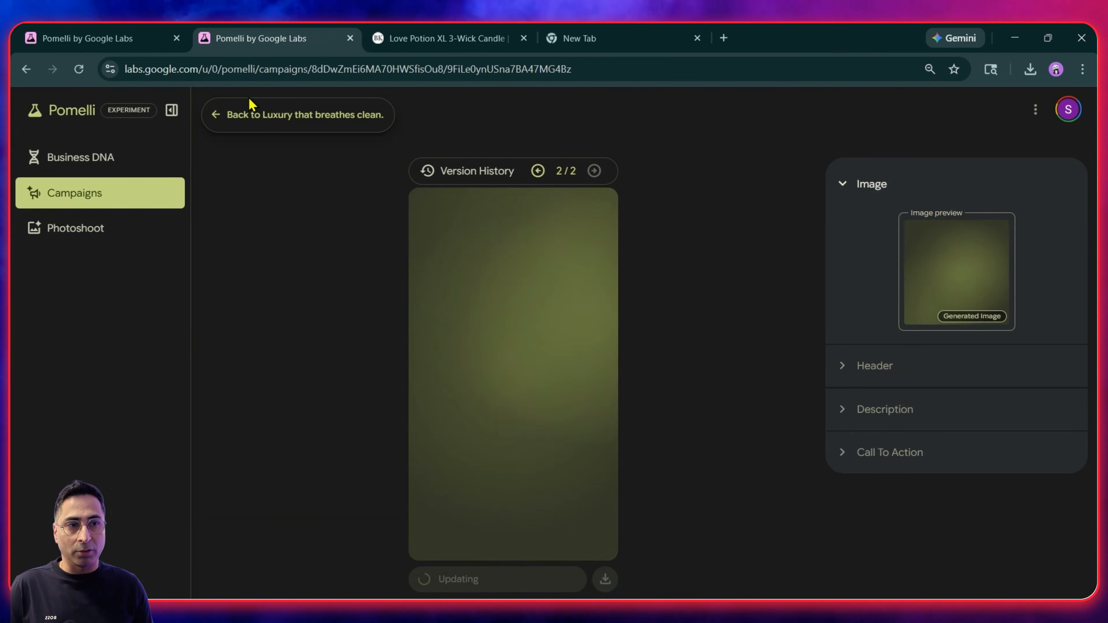
{"action": "left_click", "coordinate": [253, 115]}
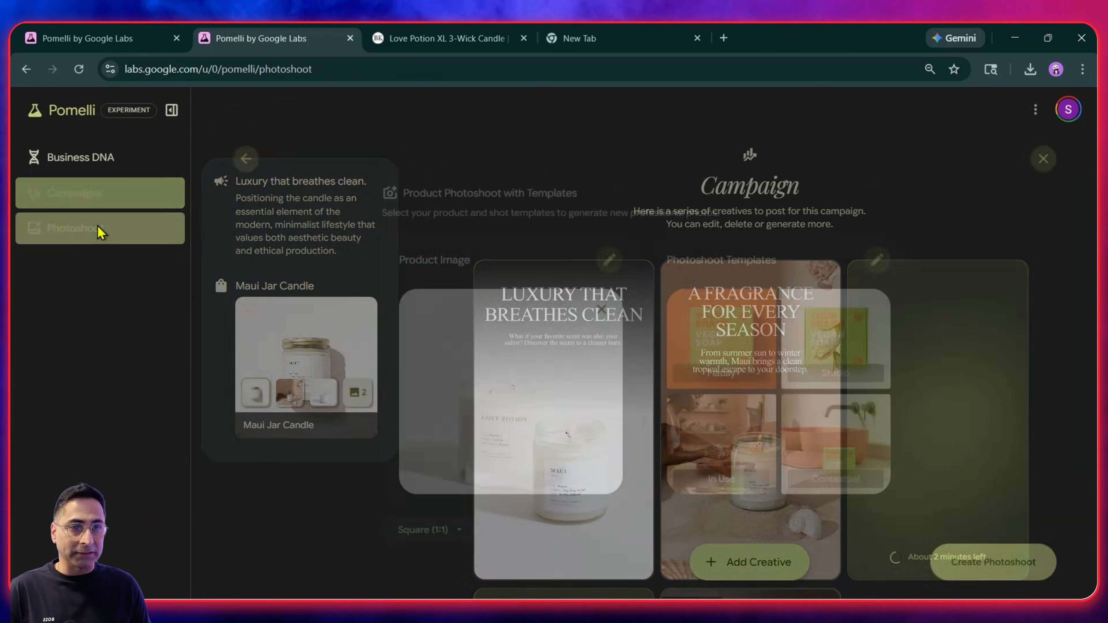
- Open the template photoshoot setup and go back from it, clearing the Love Potion product image and shot template selections
{"action": "left_click", "coordinate": [96, 229]}
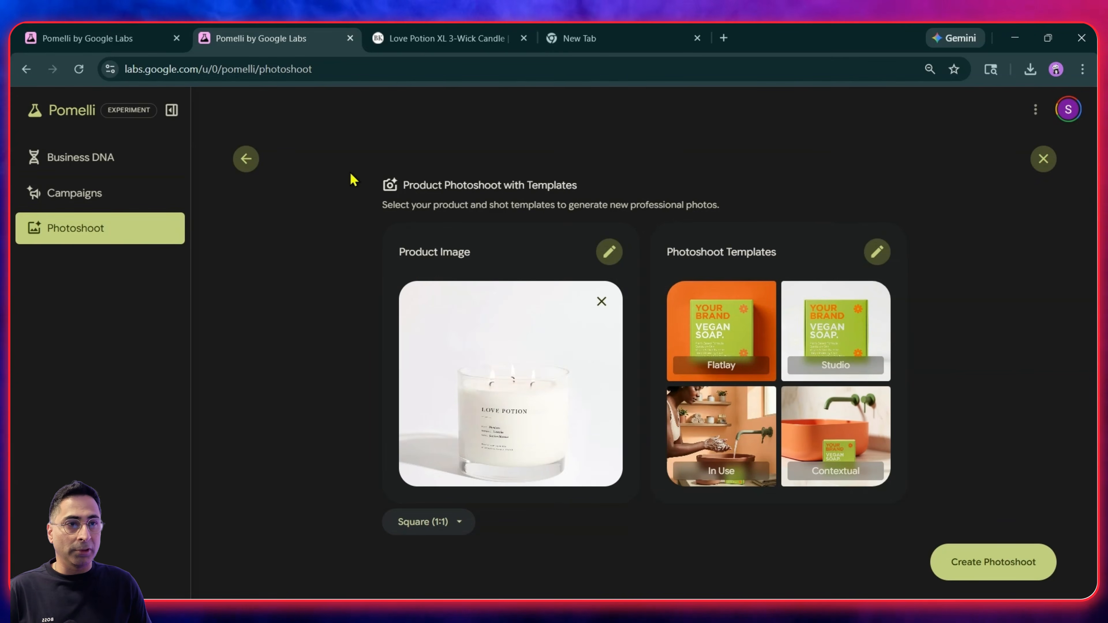
{"action": "key", "text": "ctrl+Tab"}
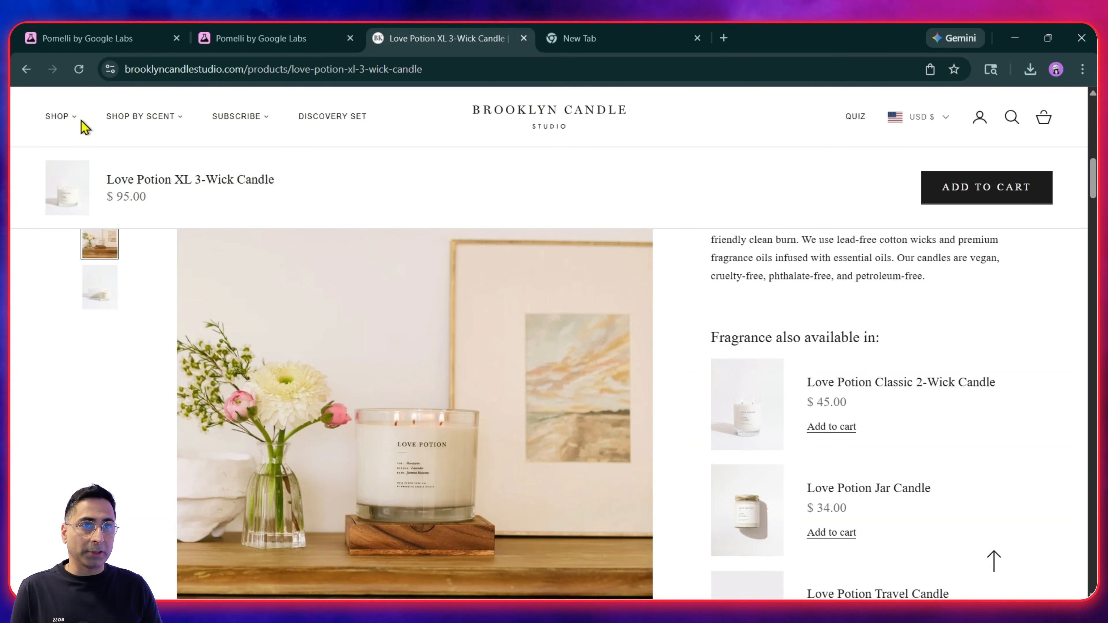
{"action": "left_click", "coordinate": [261, 38]}
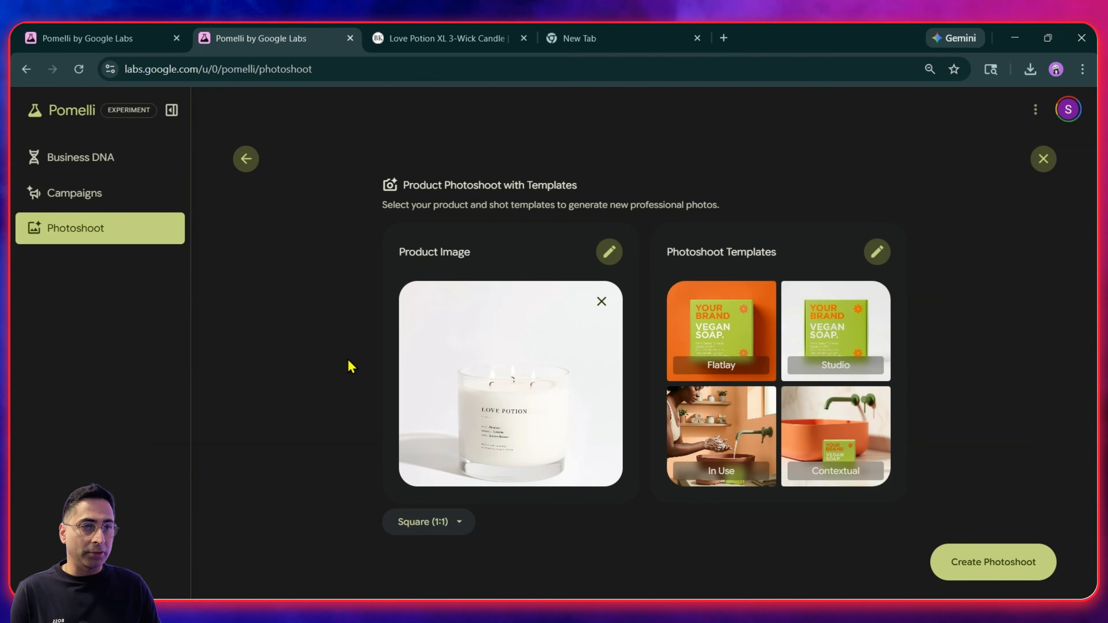
{"action": "left_click", "coordinate": [246, 159]}
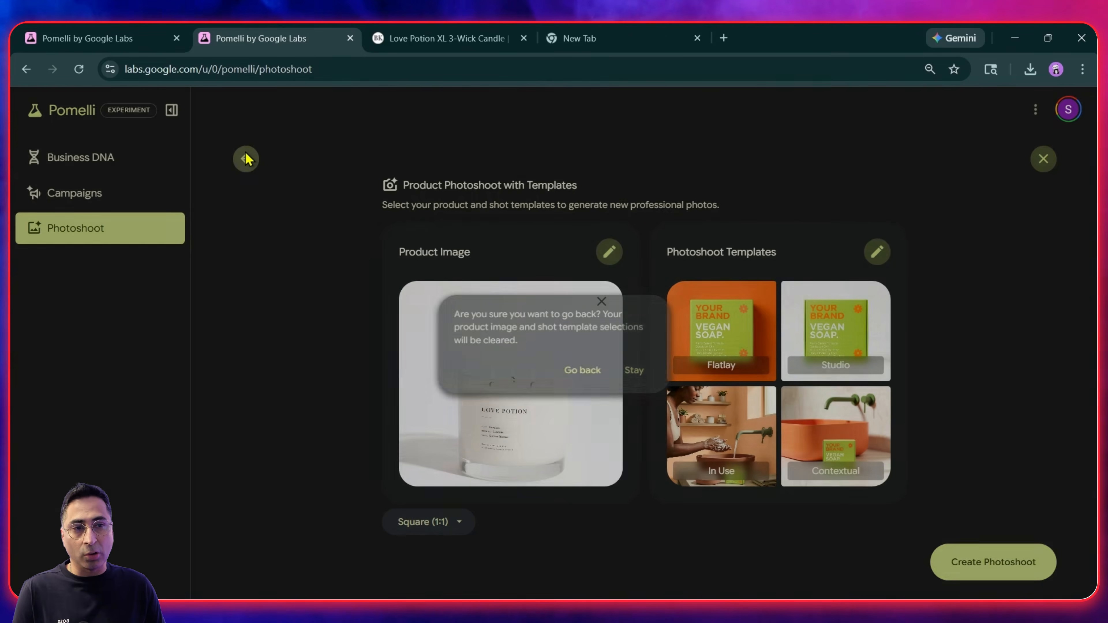
{"action": "left_click", "coordinate": [587, 372]}
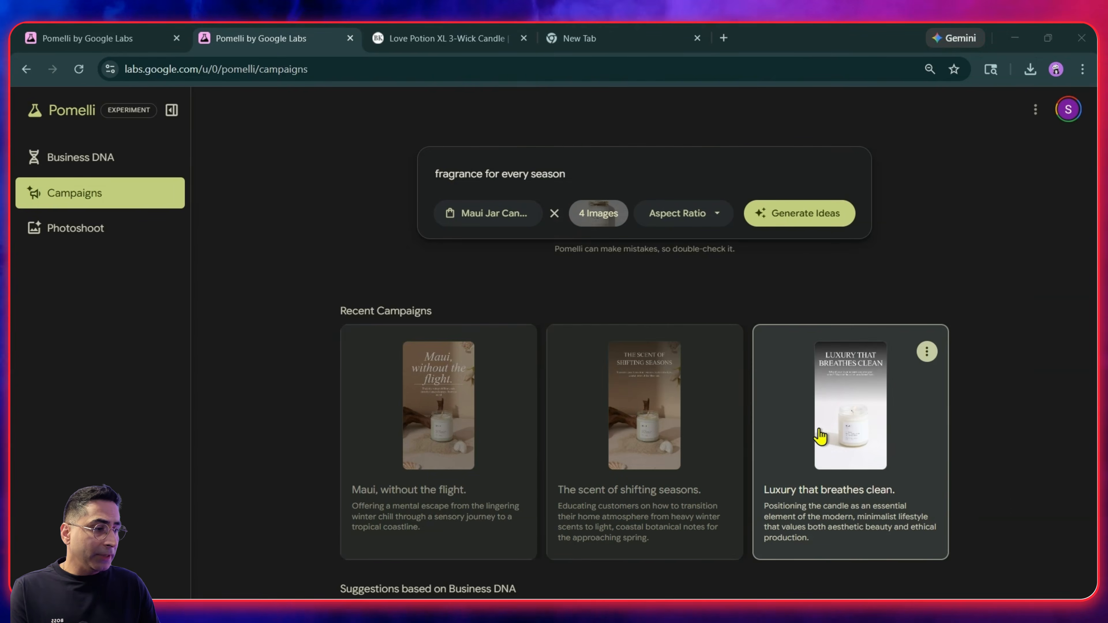
- Open the "Luxury that breathes clean." campaign and view the animated "A Fragrance for Every Season" creative
{"action": "left_click", "coordinate": [820, 439]}
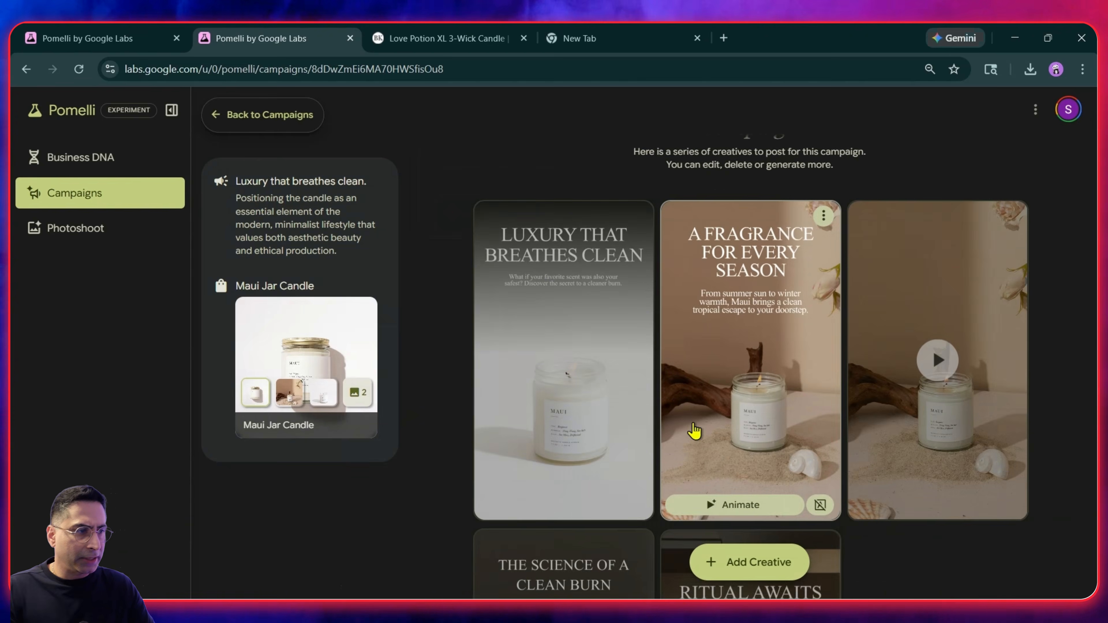
{"action": "scroll", "coordinate": [694, 432], "scroll_direction": "down", "scroll_amount": 1}
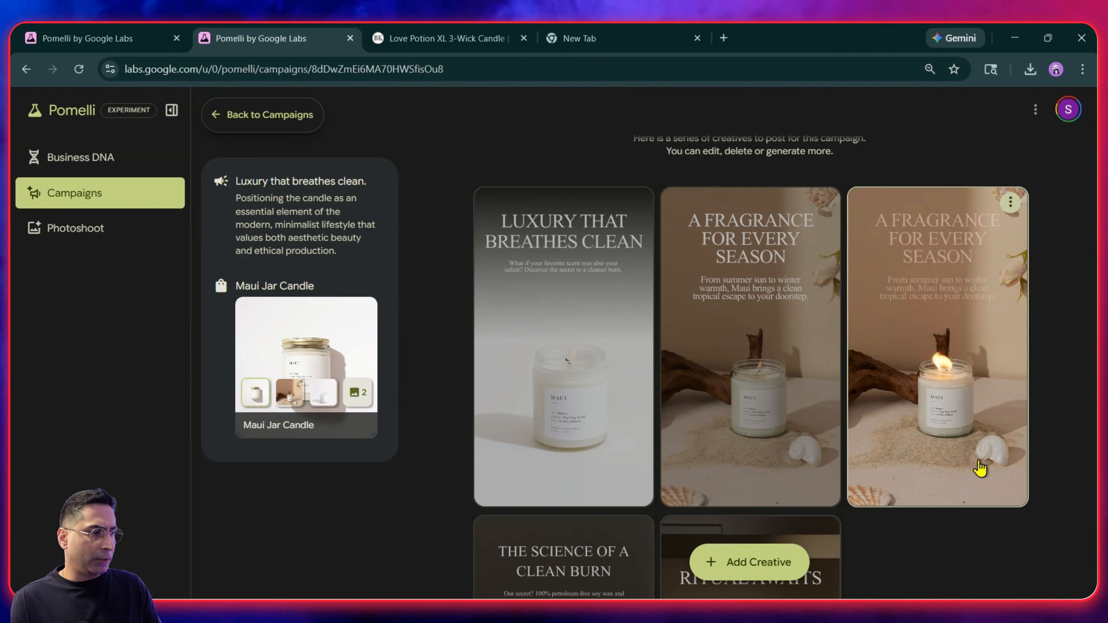